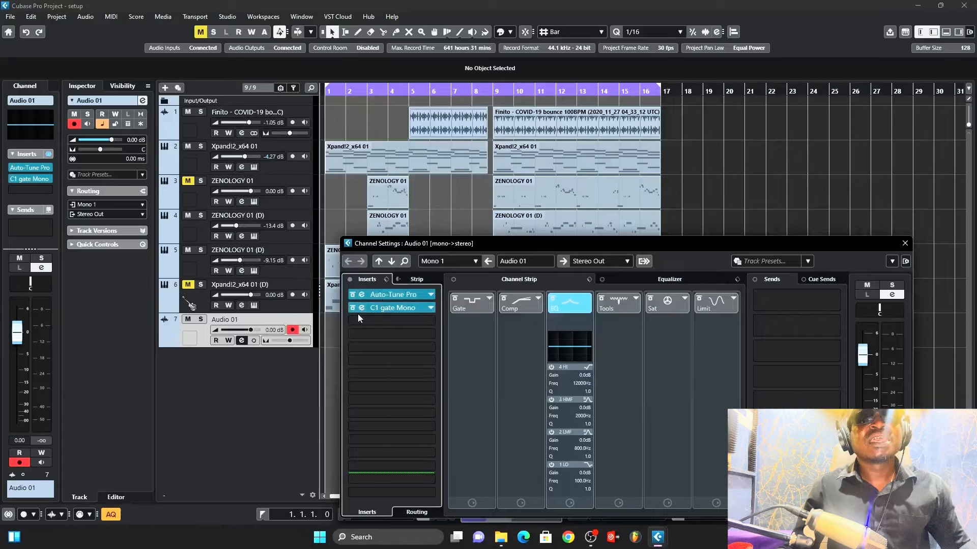
Step: Open the C1 gate insert on Audio 01 to check its settings, then close its window
left_click(395, 310)
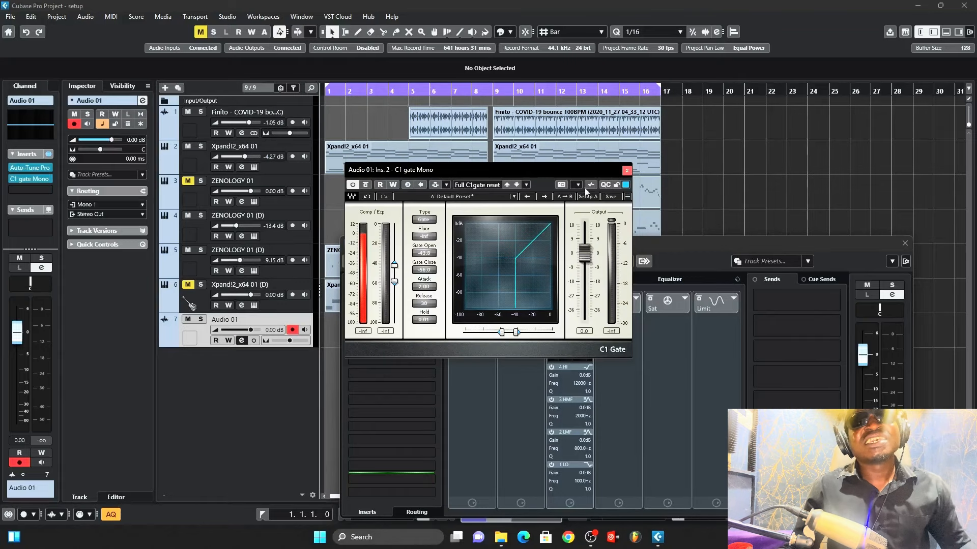
left_click(627, 171)
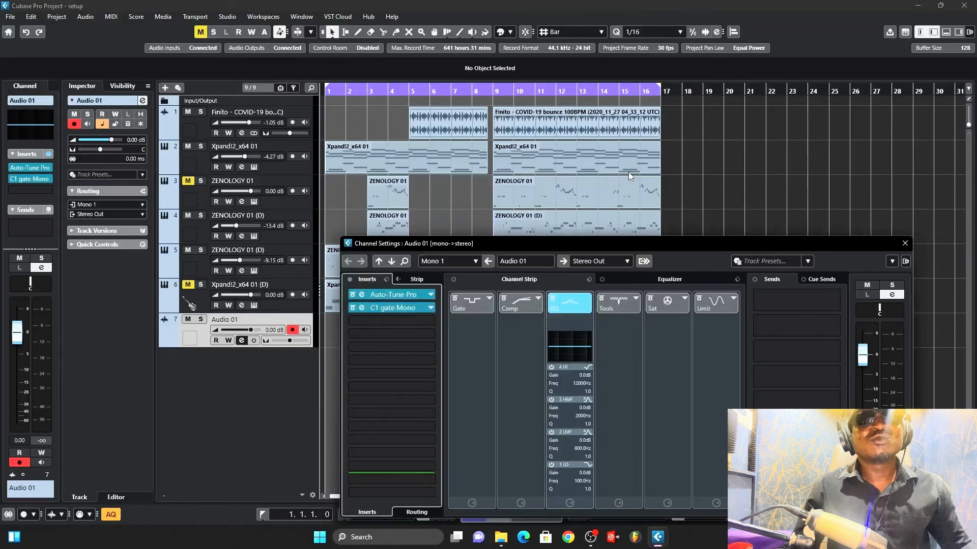
Step: Search the effects for Pro and insert Pro-Q 4 into the third insert slot
left_click(386, 321)
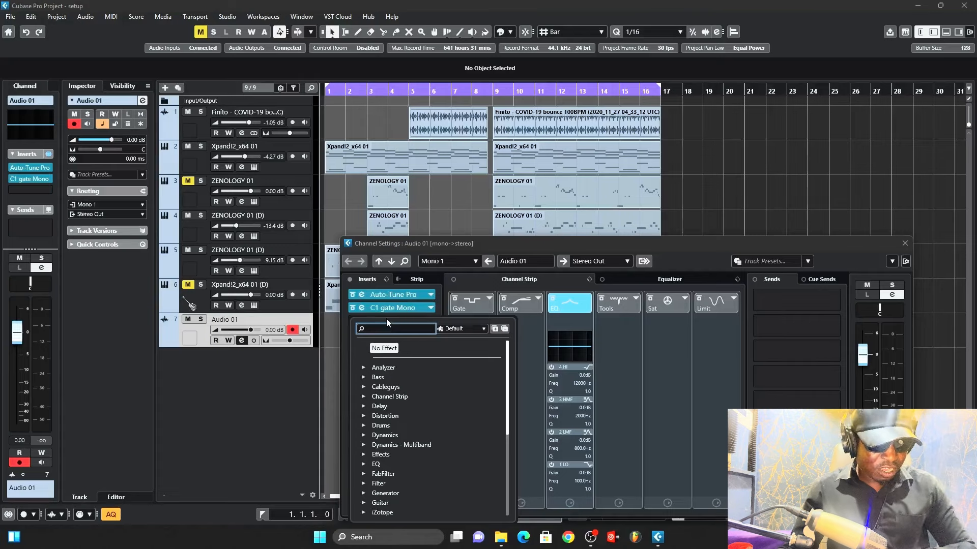
type("PRO")
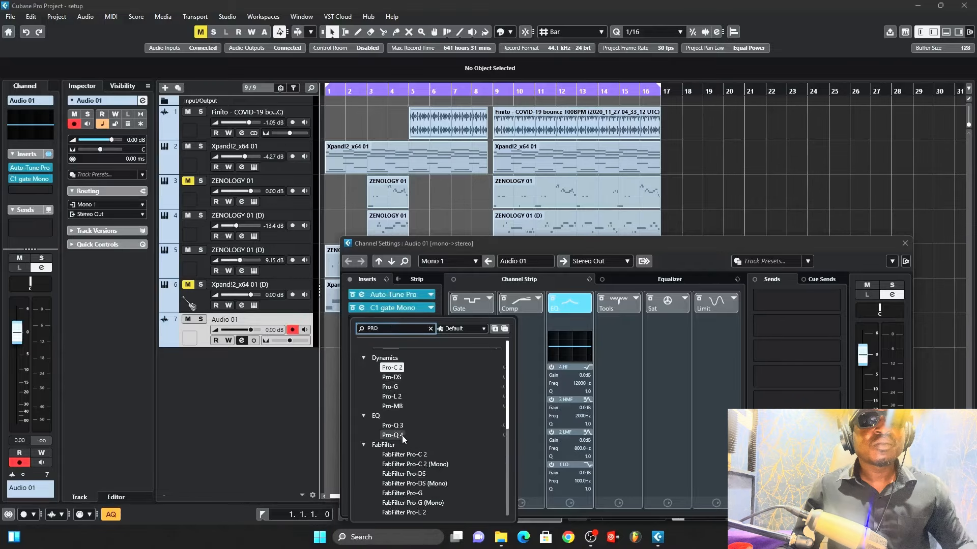
left_click(402, 435)
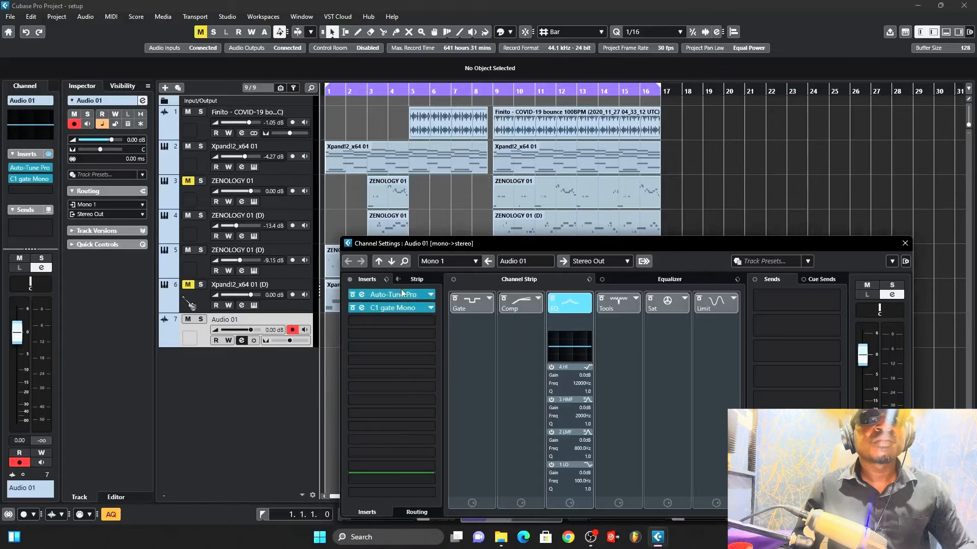
left_click_drag(355, 328, 521, 326)
Step: Set the Pro-Q 4 low cut band's slope to 48 dB/oct
right_click(519, 323)
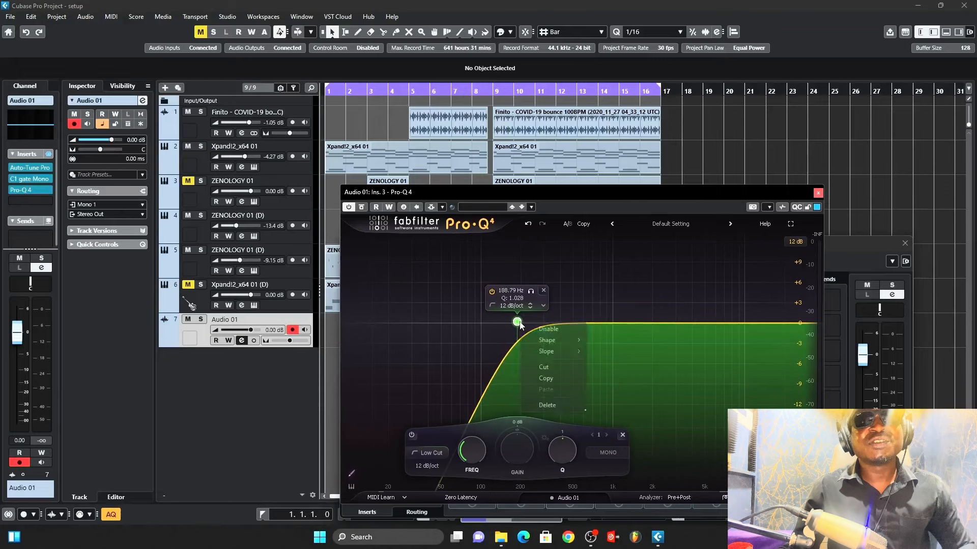
mouse_move(554, 352)
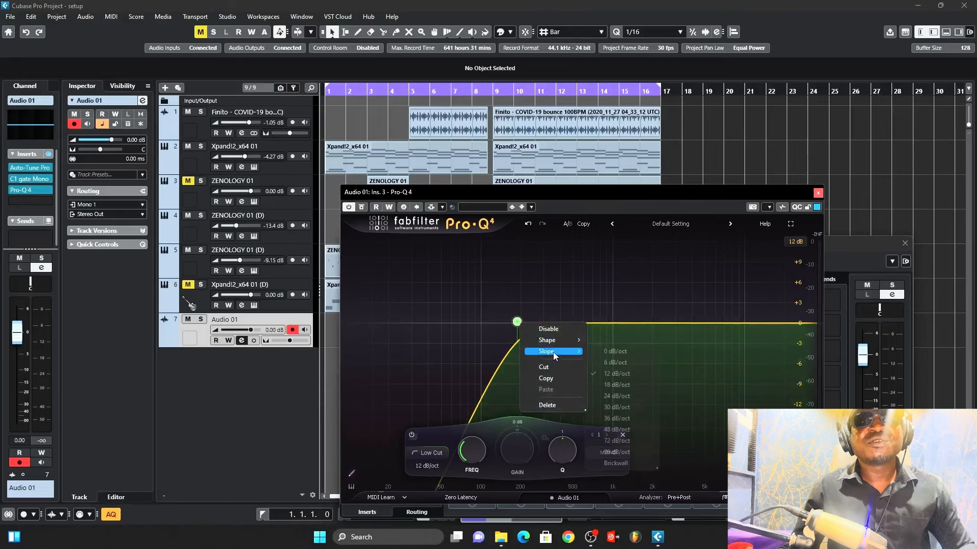
left_click(616, 430)
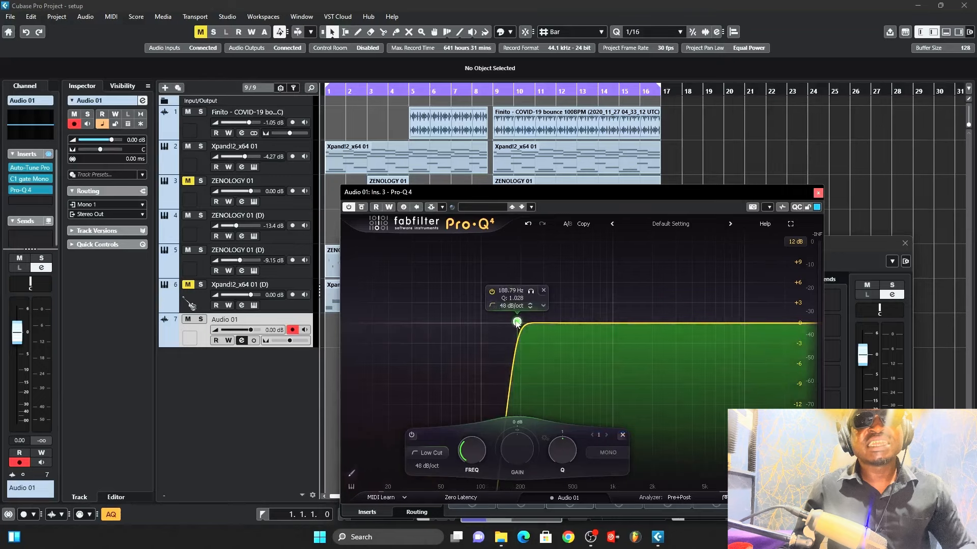
Step: Add a bell band cutting about 3 dB near 330 Hz with a Q of about 1
left_click_drag(517, 324, 546, 347)
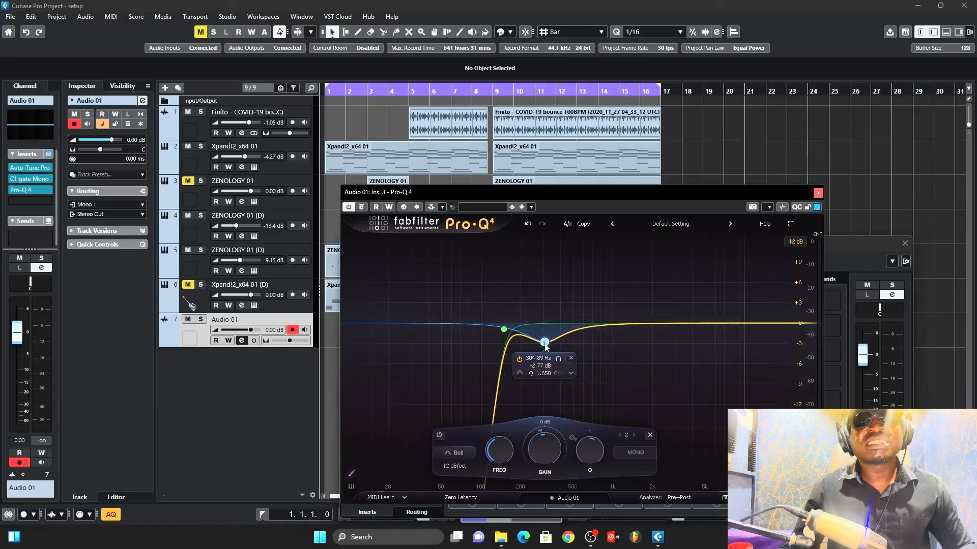
scroll(545, 347, "up", 6)
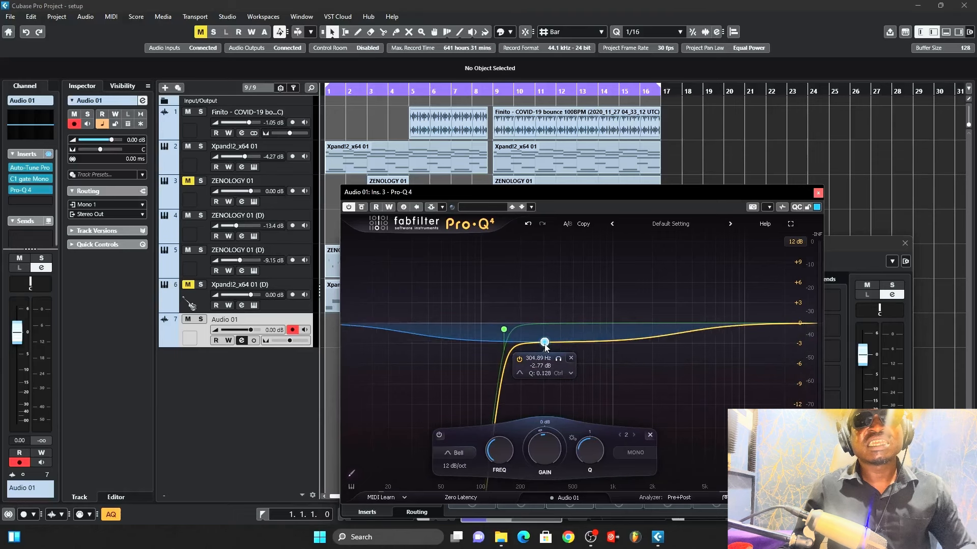
scroll(545, 347, "down", 9)
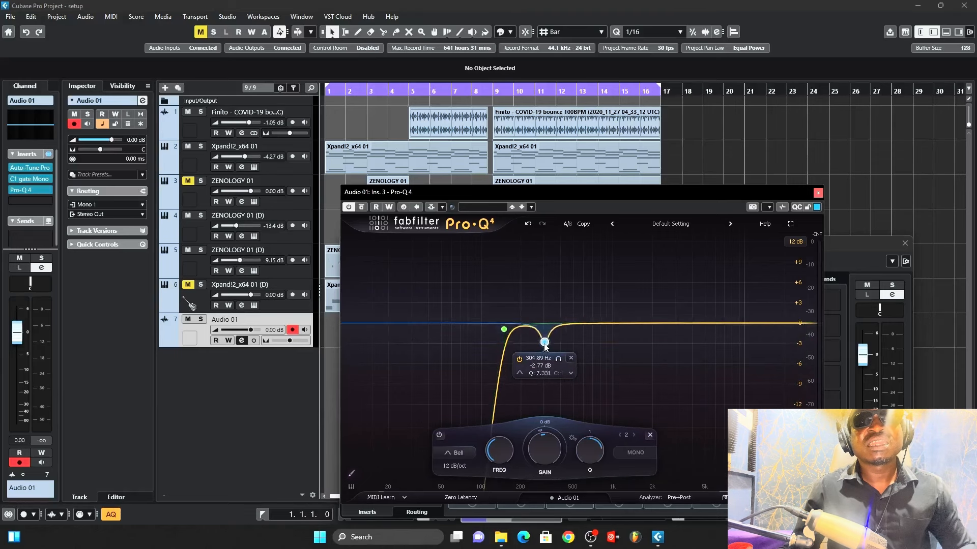
mouse_move(544, 346)
left_mouse_down()
mouse_move(534, 341)
mouse_move(550, 348)
left_mouse_up()
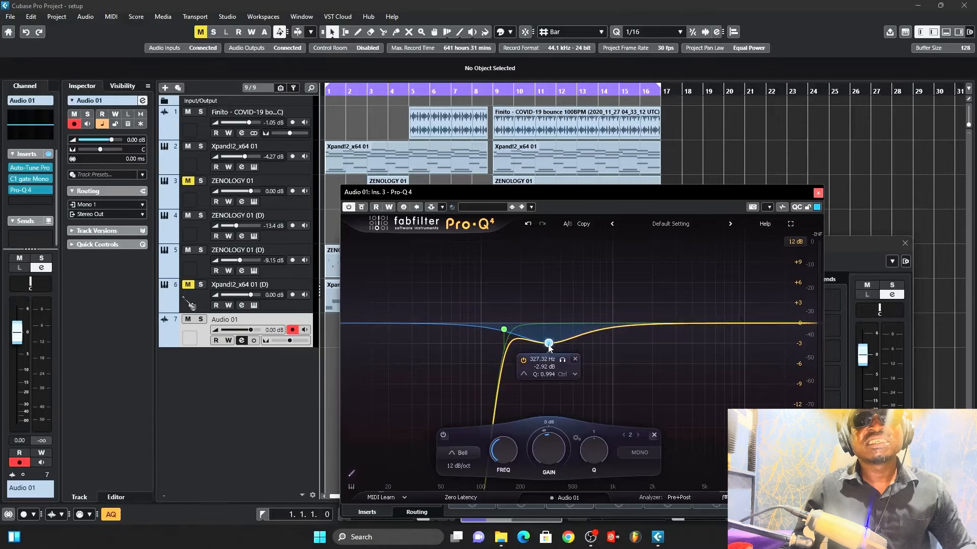
Step: Add a gentle bell boost of about 1.2 dB around 9800 Hz and close the EQ window
left_click_drag(722, 323, 742, 316)
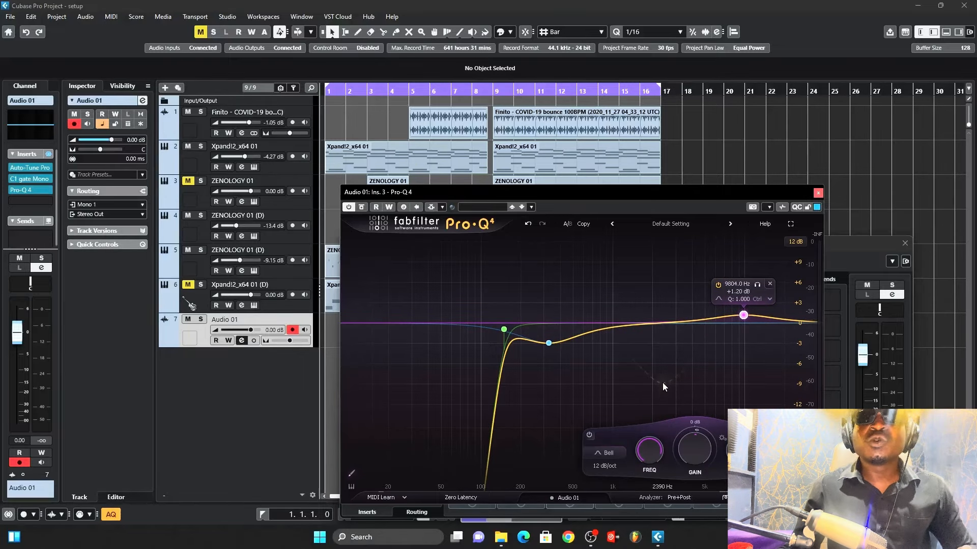
left_click(816, 207)
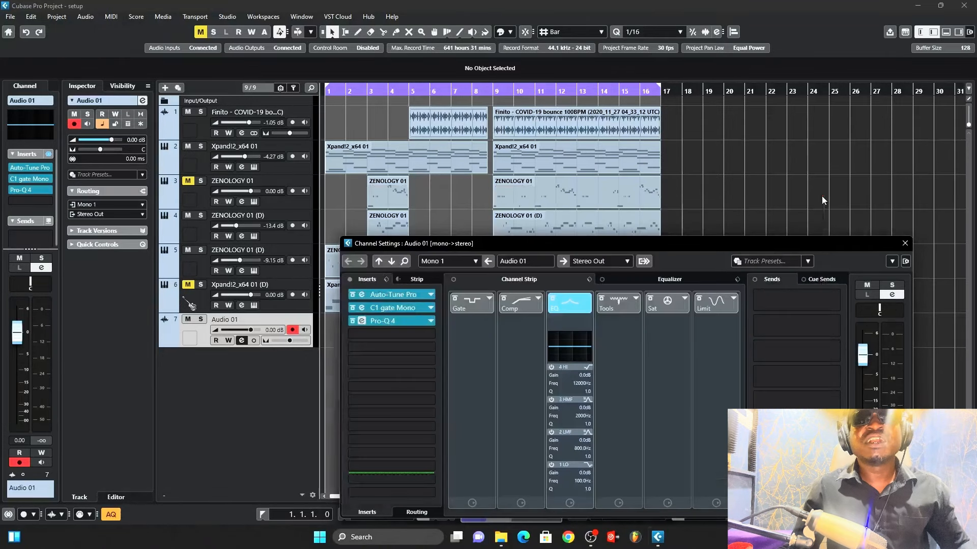
Step: Search the effects for Pro and insert Pro-C 2 into the fourth insert slot
left_click(392, 335)
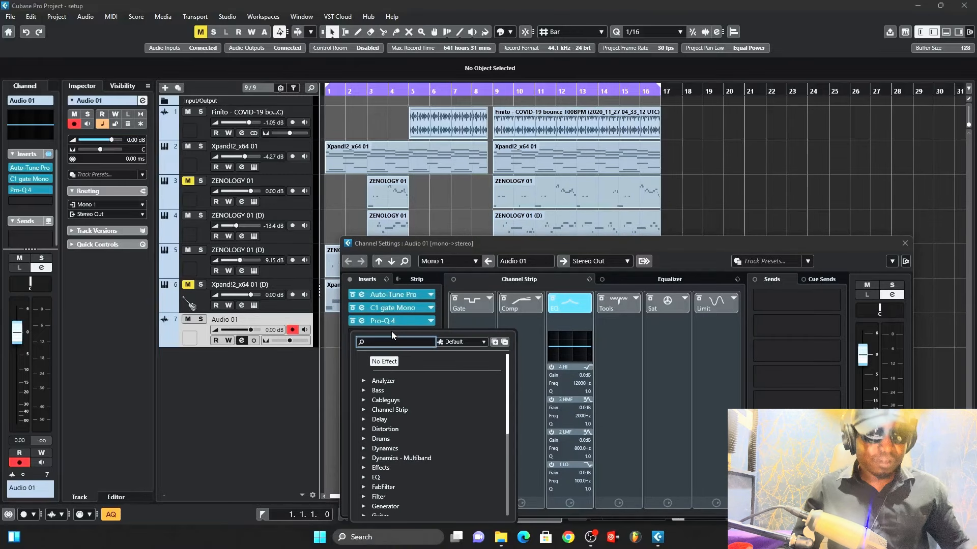
type("c2")
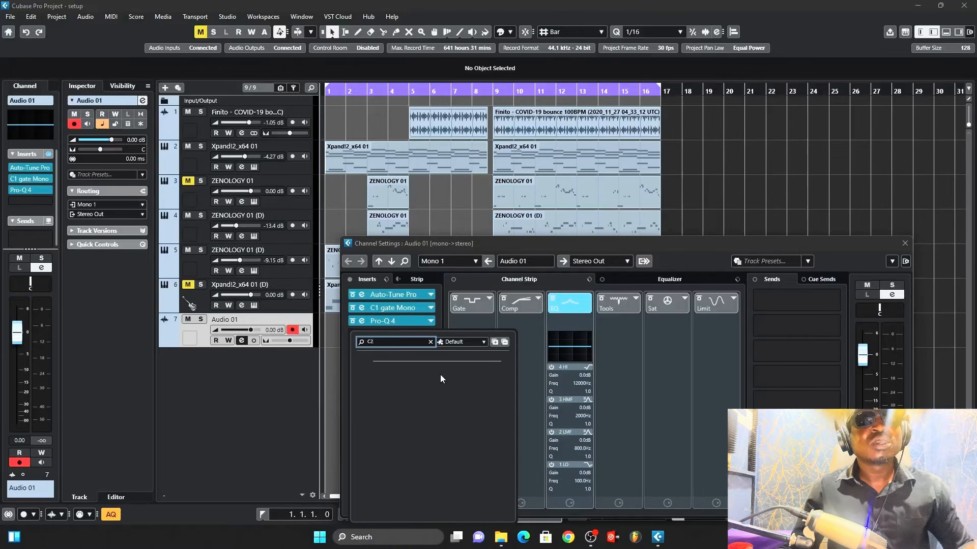
key("BackSpace")
key("BackSpace")
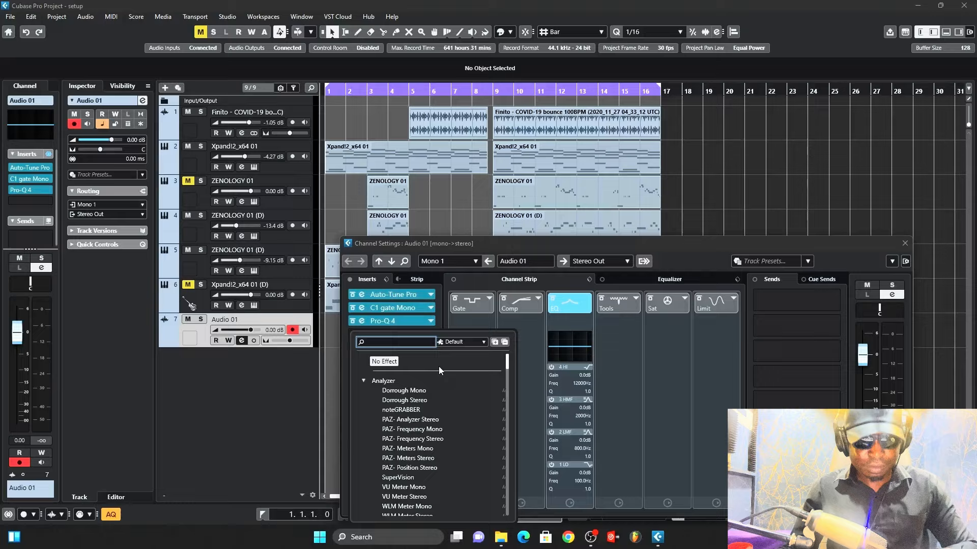
type("PRO")
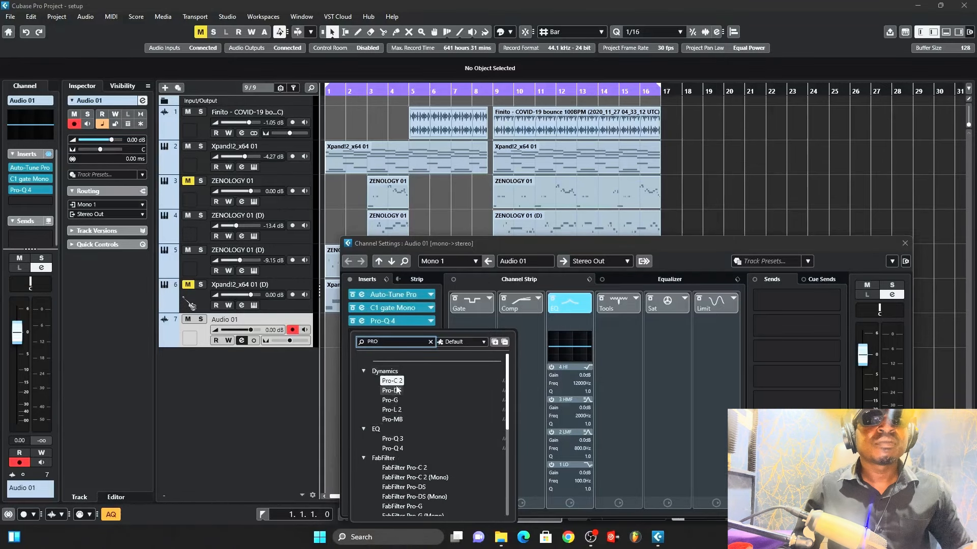
left_click(393, 380)
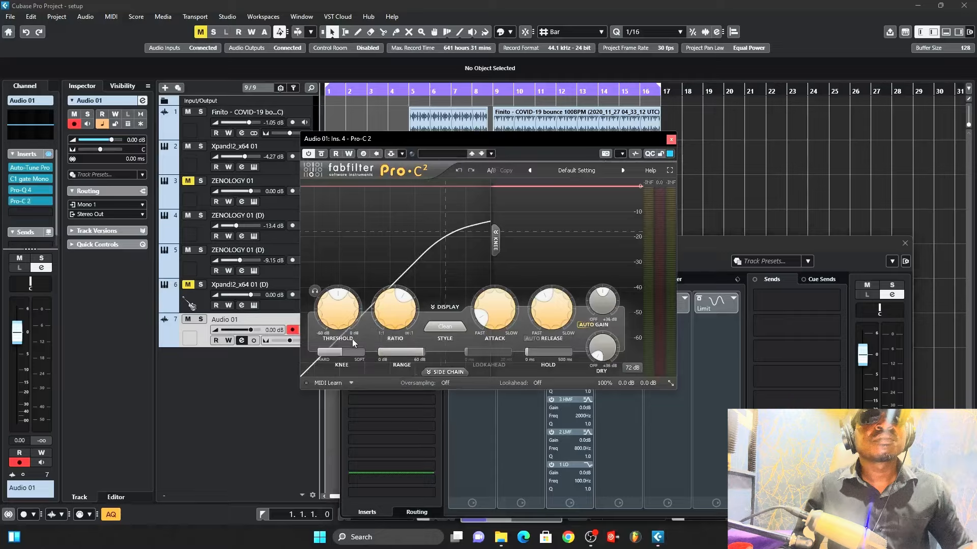
Step: Load the Vocals preset Pro Voice Over bM in Pro-C 2 and close its window
mouse_move(355, 317)
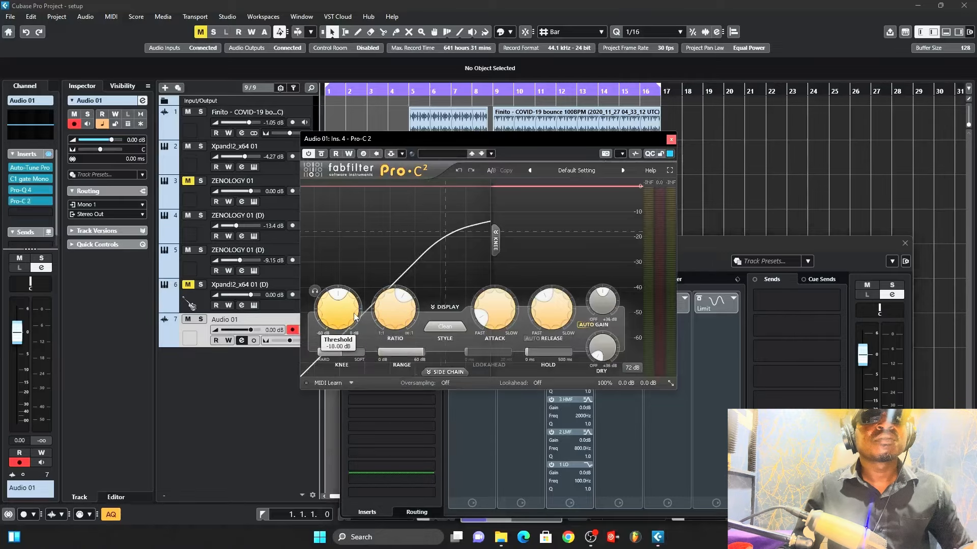
left_click(565, 173)
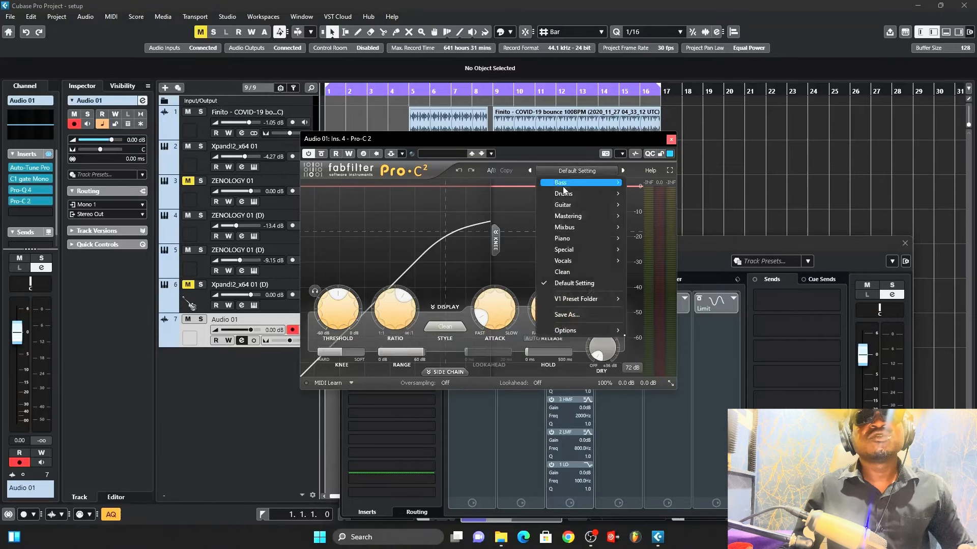
mouse_move(569, 220)
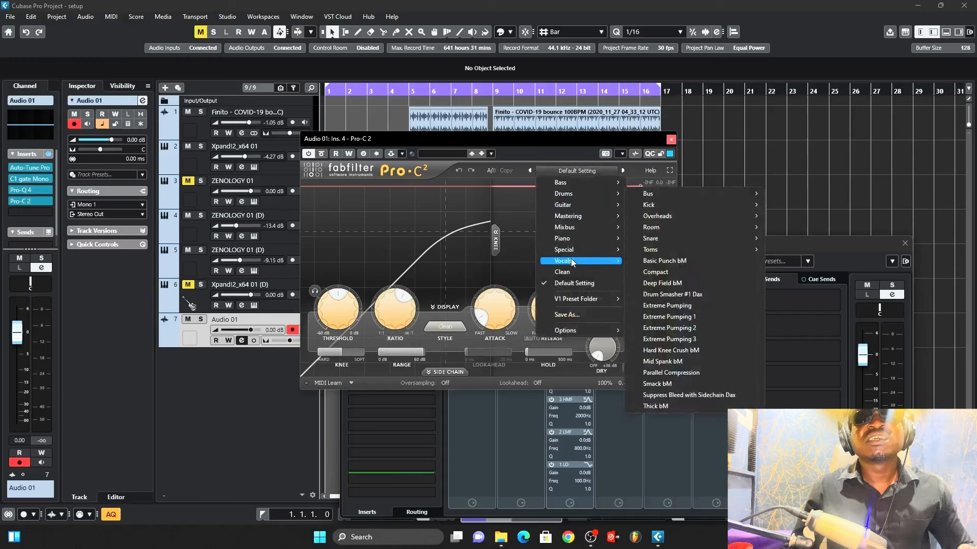
mouse_move(571, 260)
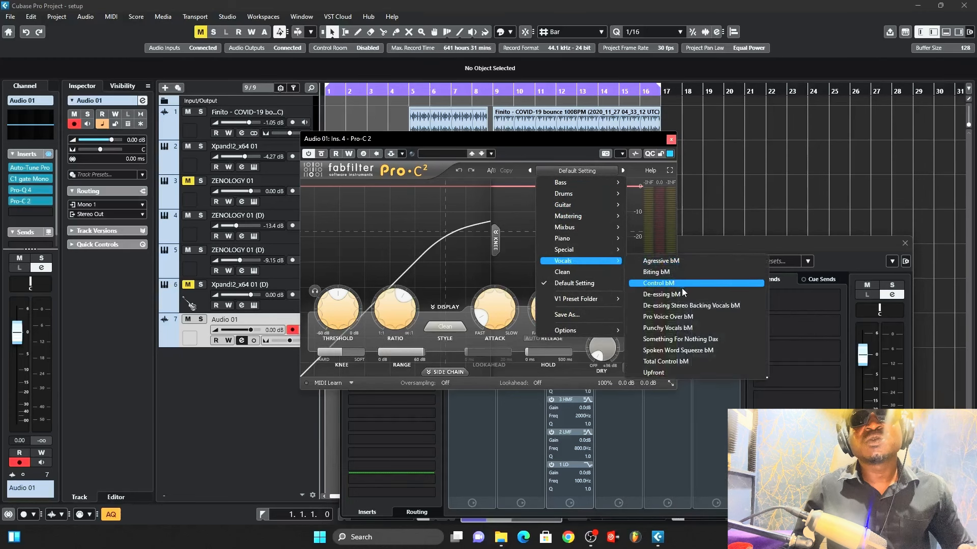
left_click(678, 317)
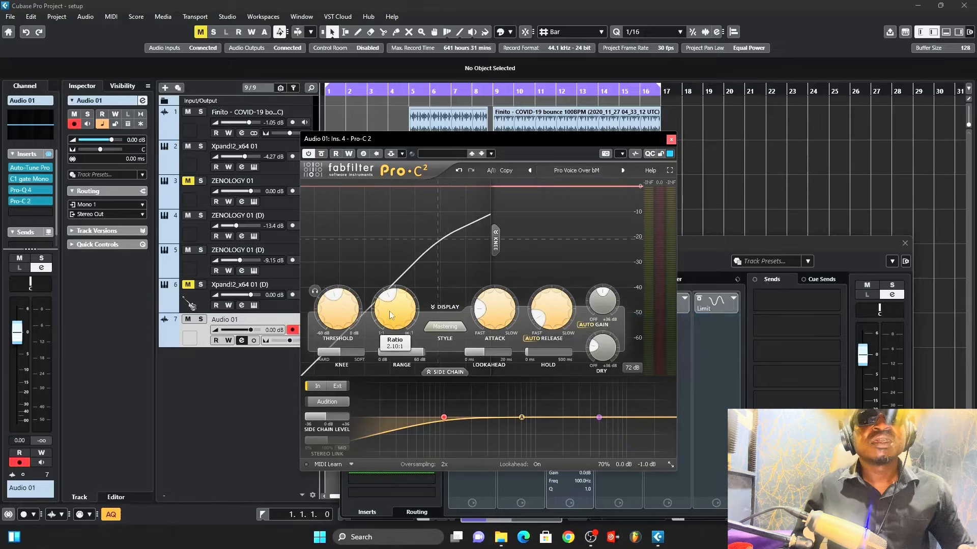
mouse_move(502, 307)
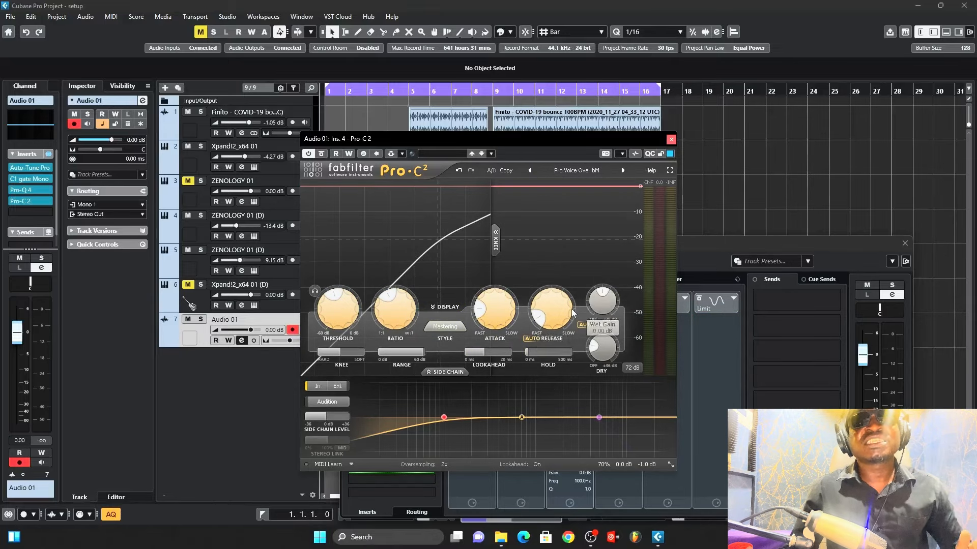
left_click(670, 140)
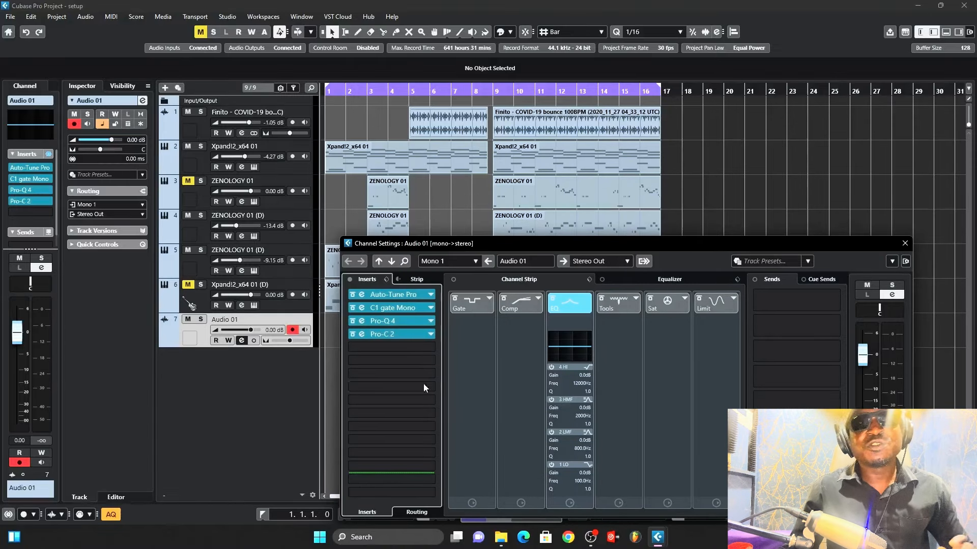
Step: Search the effects for Val and insert ValhallaVintageVerb into insert slot 11
left_click(386, 347)
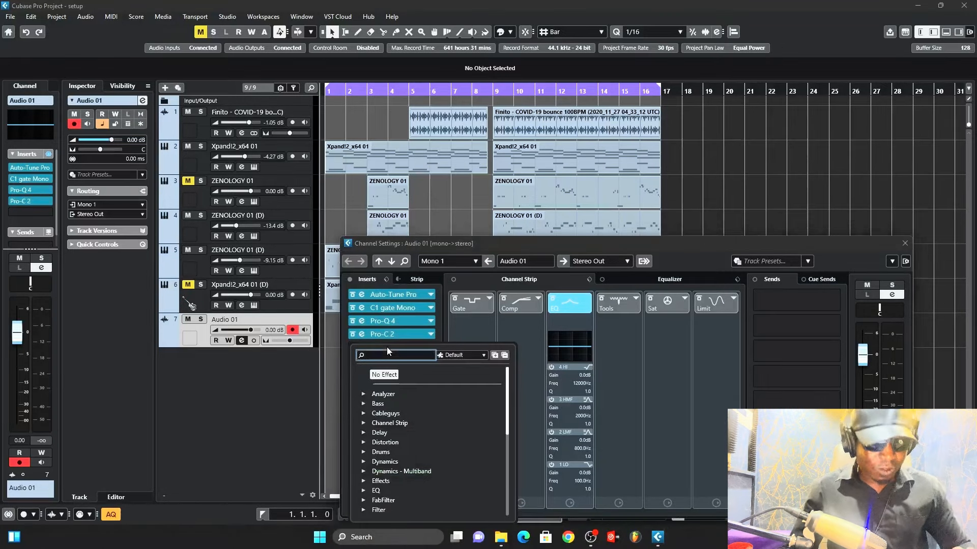
left_click(445, 334)
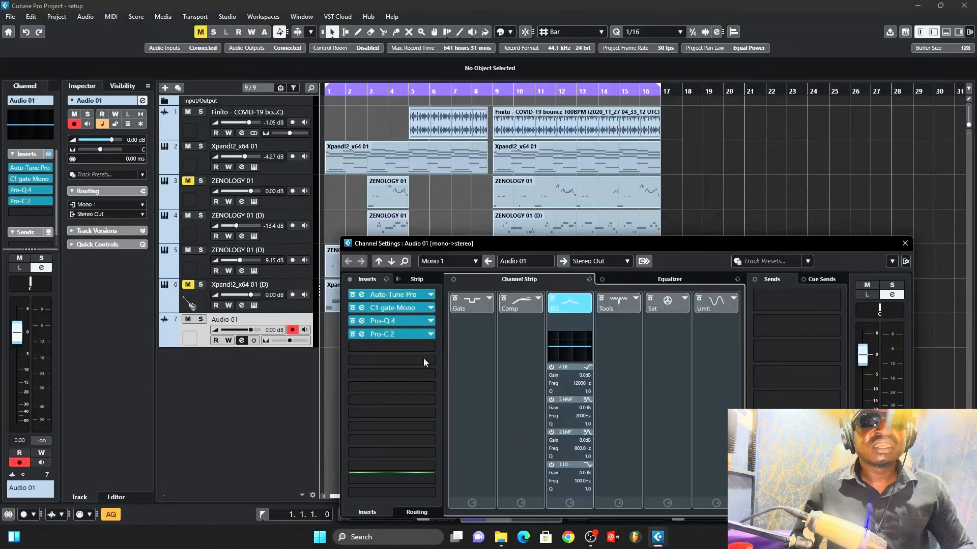
left_click(381, 430)
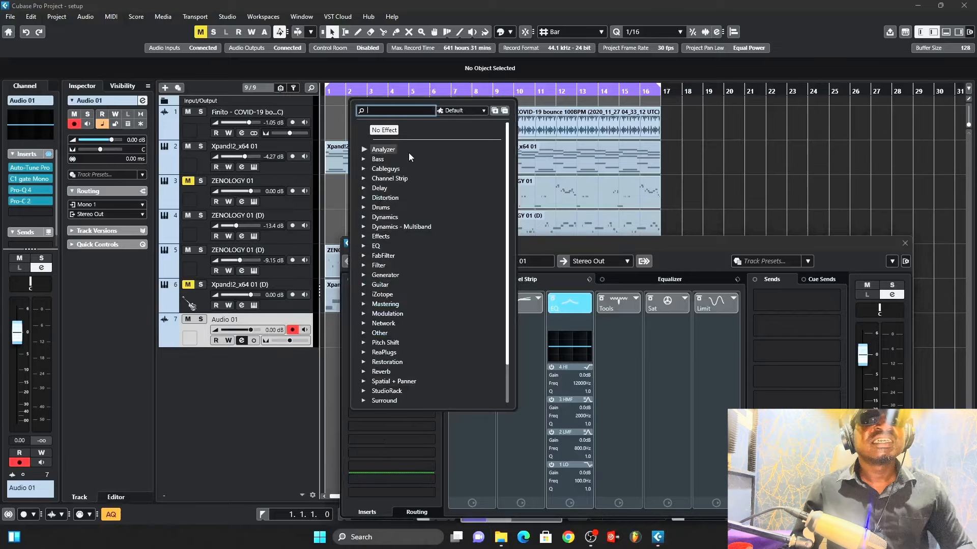
type("VAL")
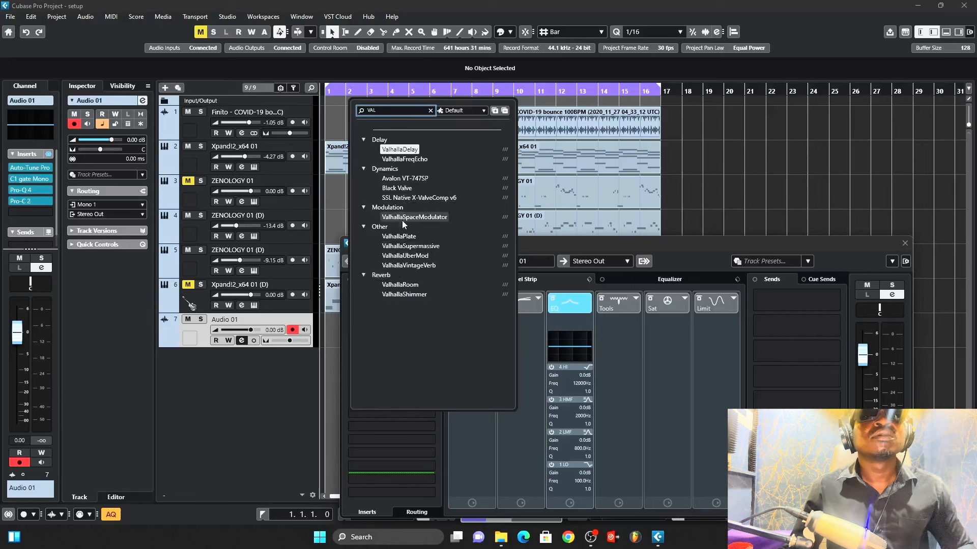
double_click(401, 266)
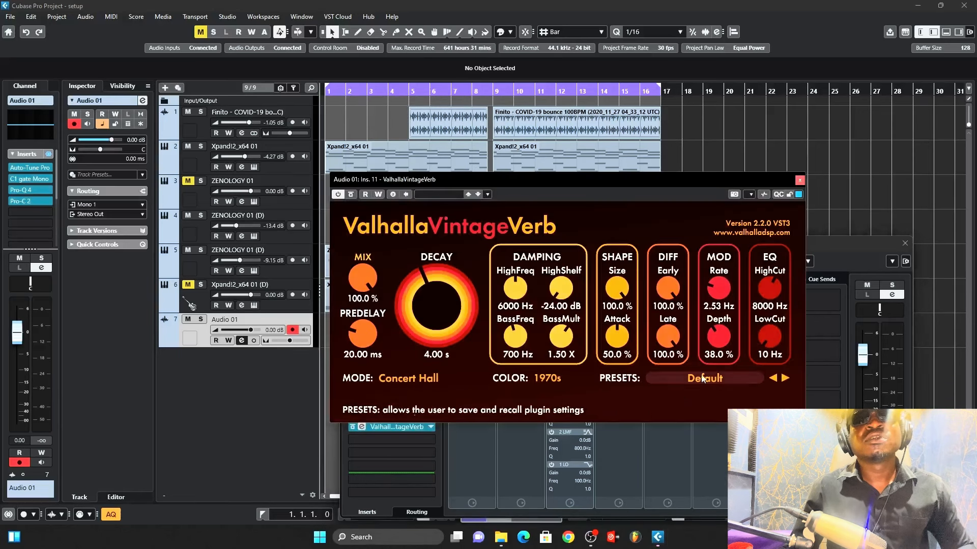
Step: Load the Plates preset Vocal Plate in ValhallaVintageVerb, then close the plugin and channel settings windows
left_click(707, 378)
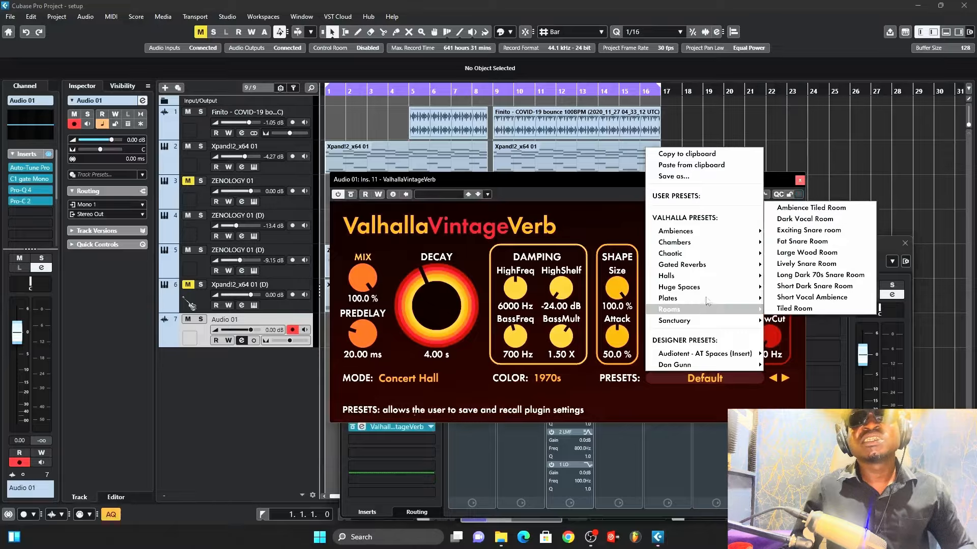
mouse_move(737, 298)
left_click(794, 286)
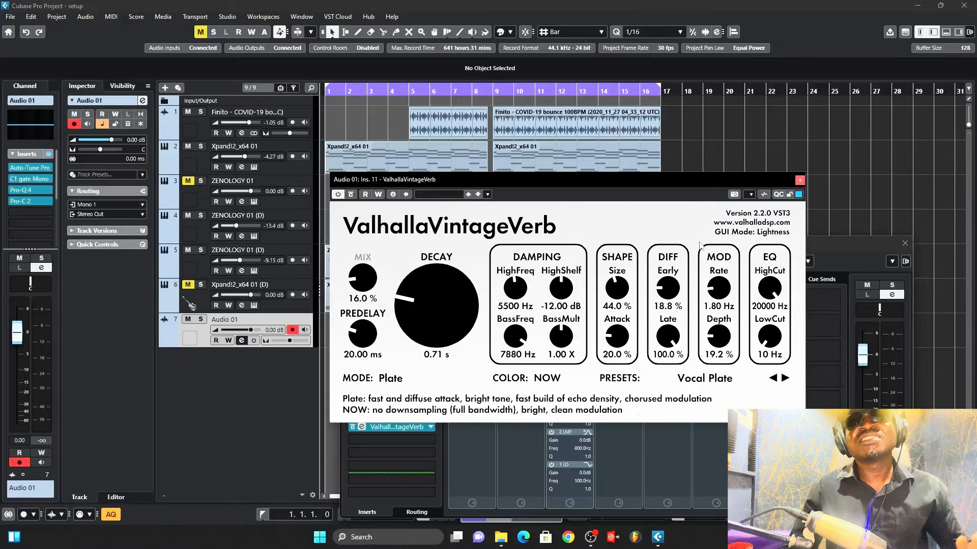
left_click(800, 180)
left_click(905, 244)
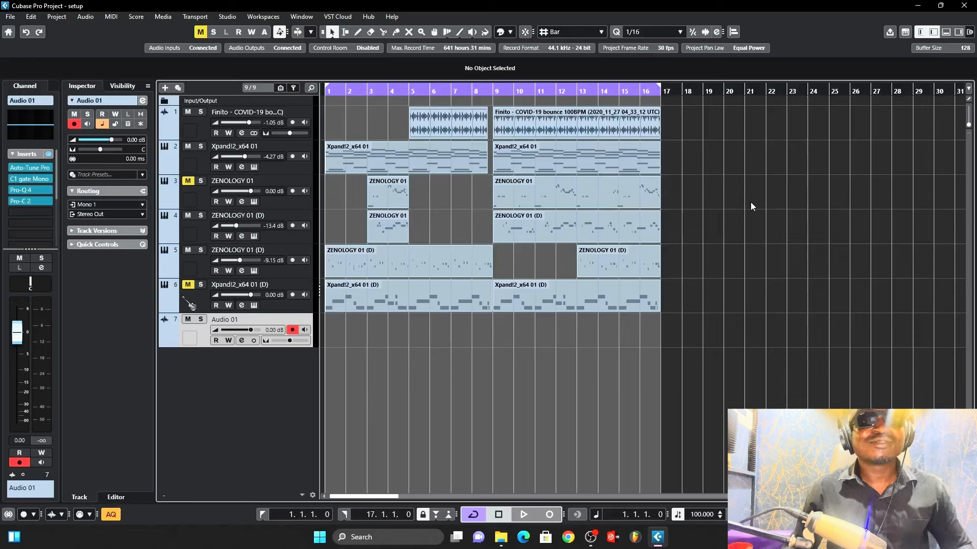
Step: Start recording on the Audio 01 track
key("KP_Multiply")
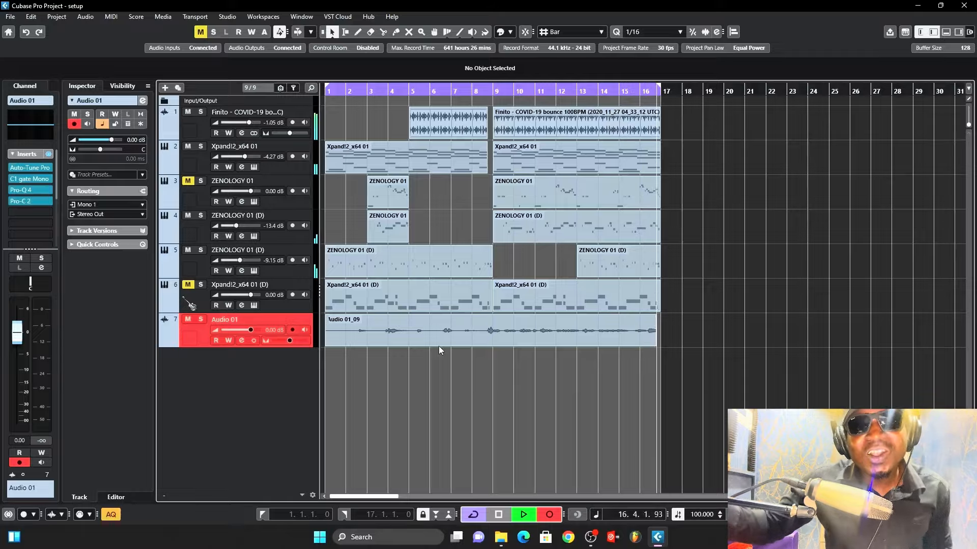
Step: Stop the vocal recording
key("space")
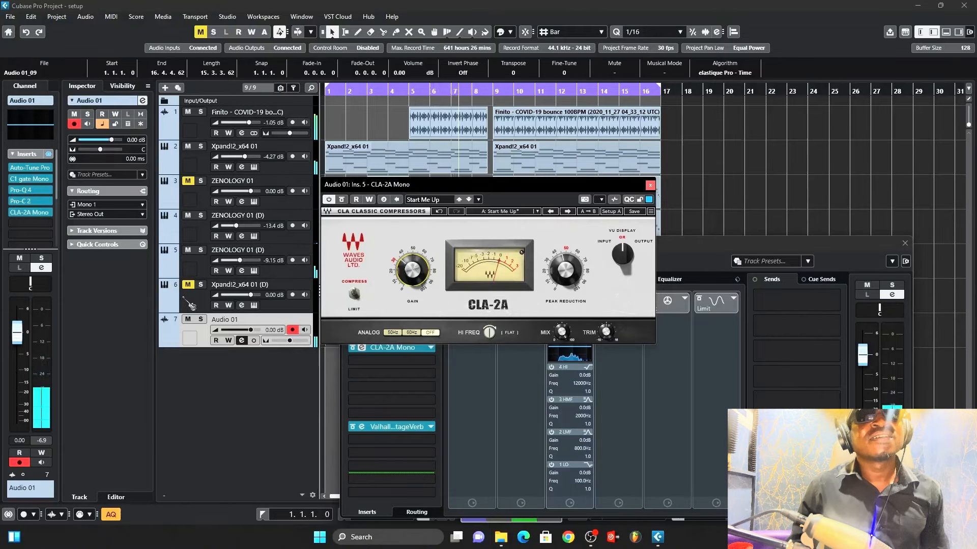
Step: Nudge the gain knob on the CLA-2A Mono compressor and close its window
left_click_drag(407, 268, 405, 268)
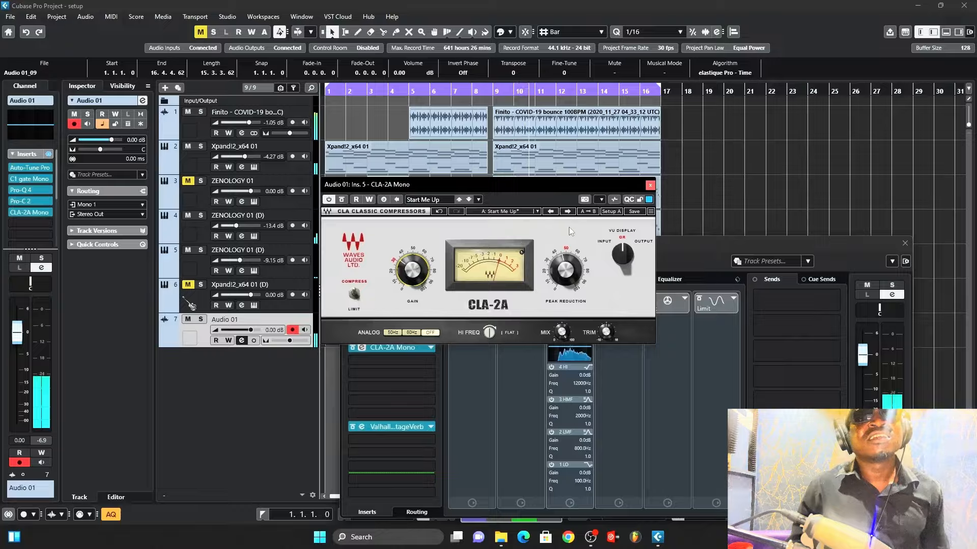
left_click(650, 186)
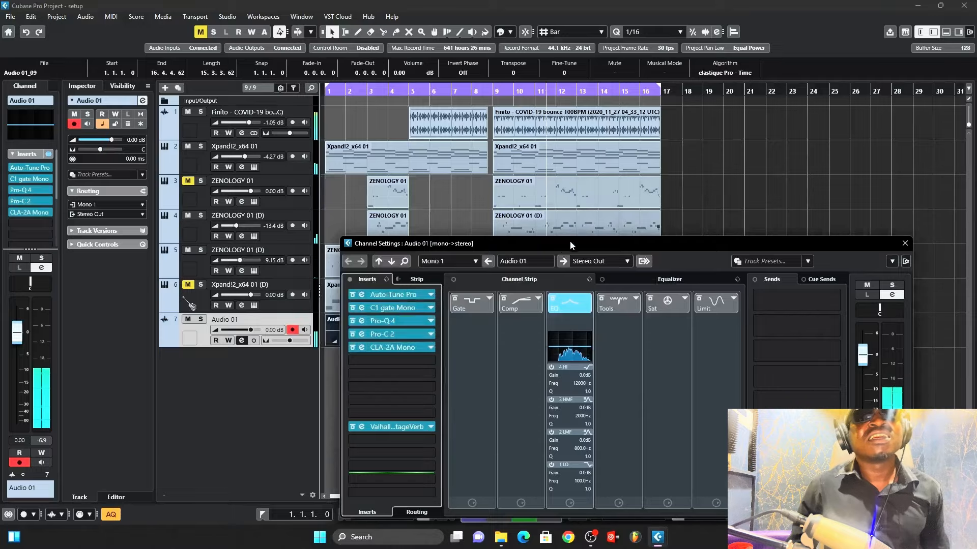
Step: Set Auto-Tune Pro's input type to Low Male, then close the plugin and channel settings windows
left_click(415, 295)
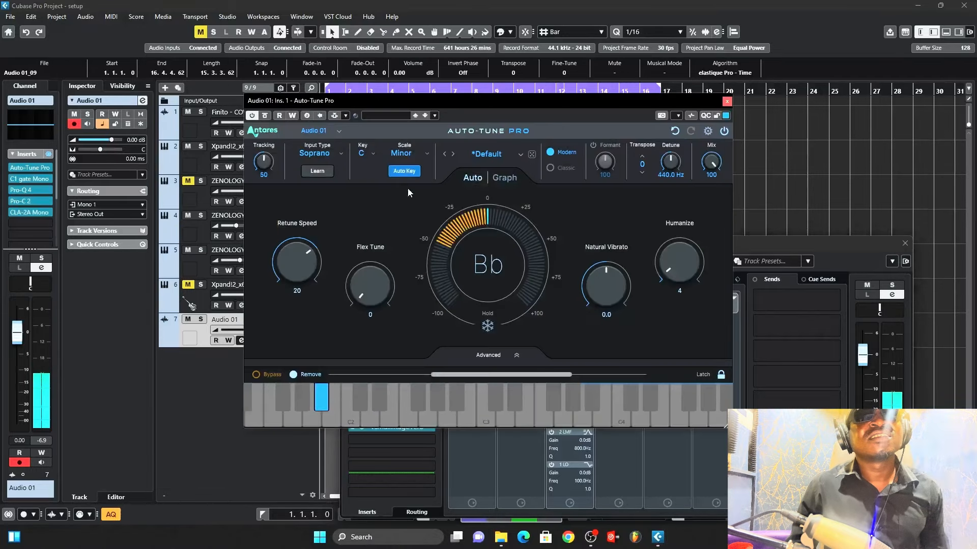
left_click(315, 153)
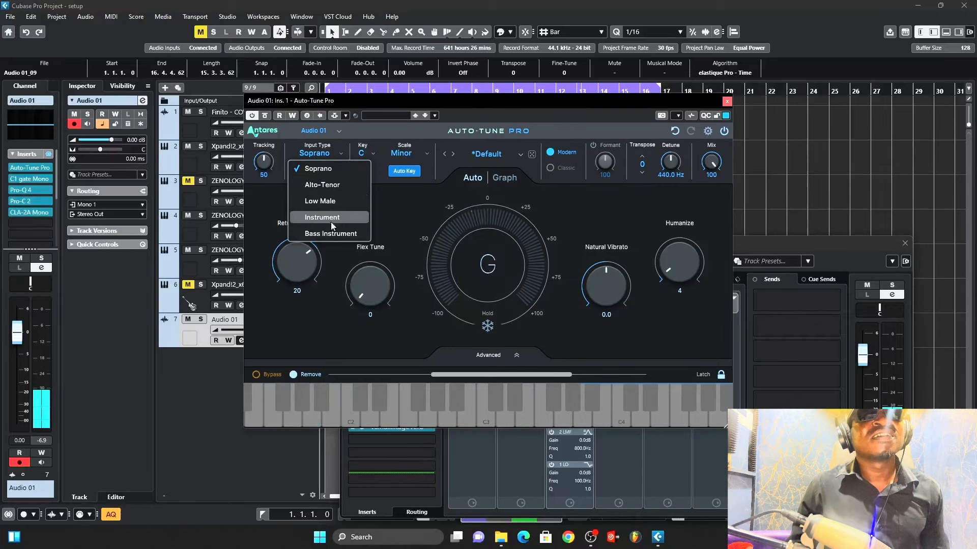
left_click(324, 201)
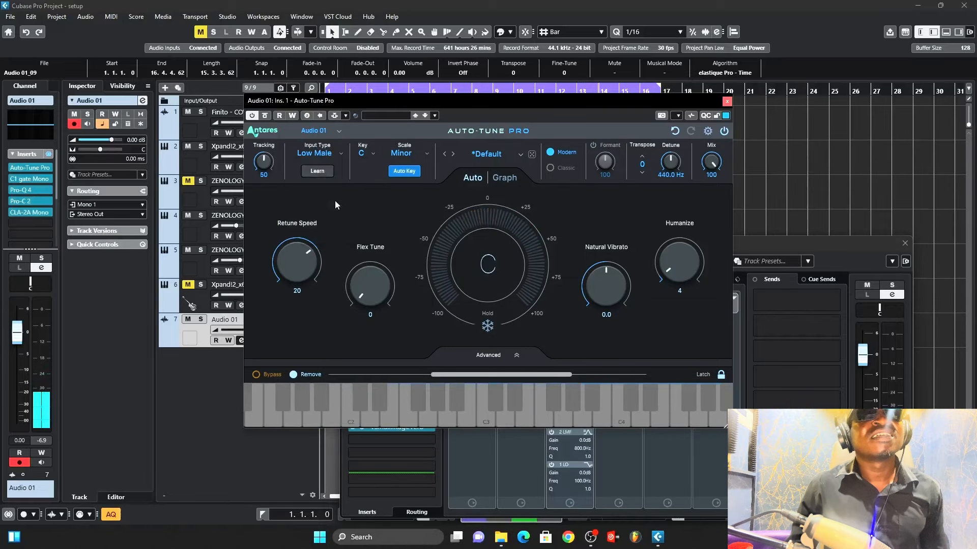
left_click(727, 101)
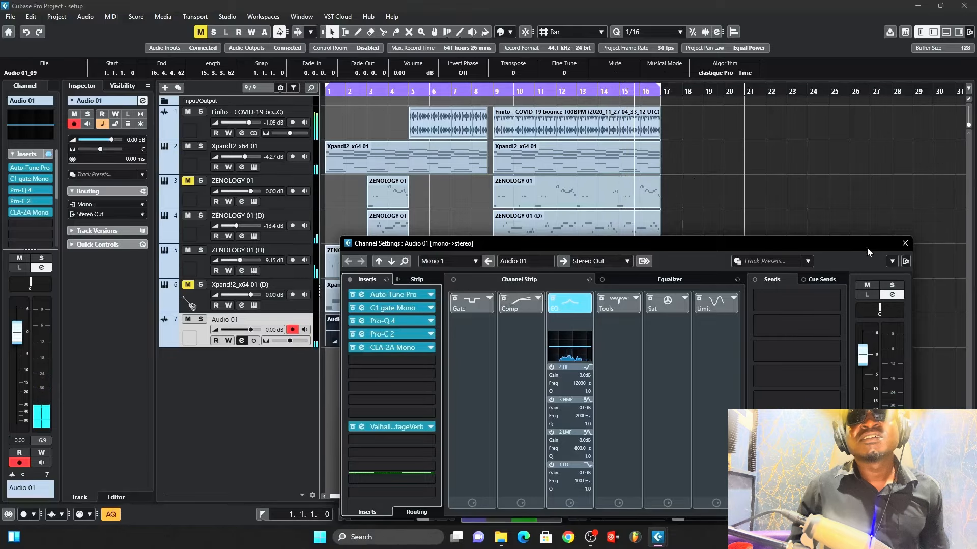
left_click(904, 244)
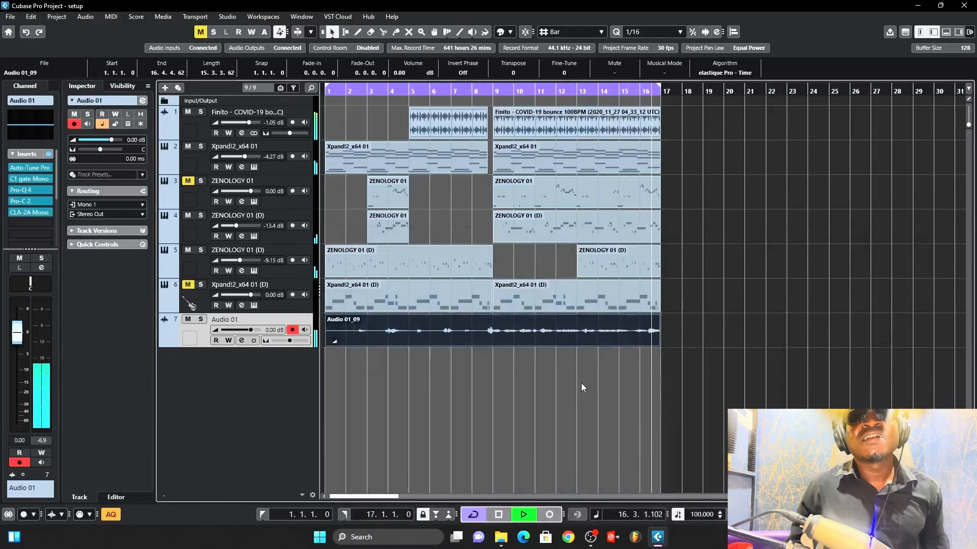
Step: Play back the recorded vocal on Audio 01 to review the take
key("space")
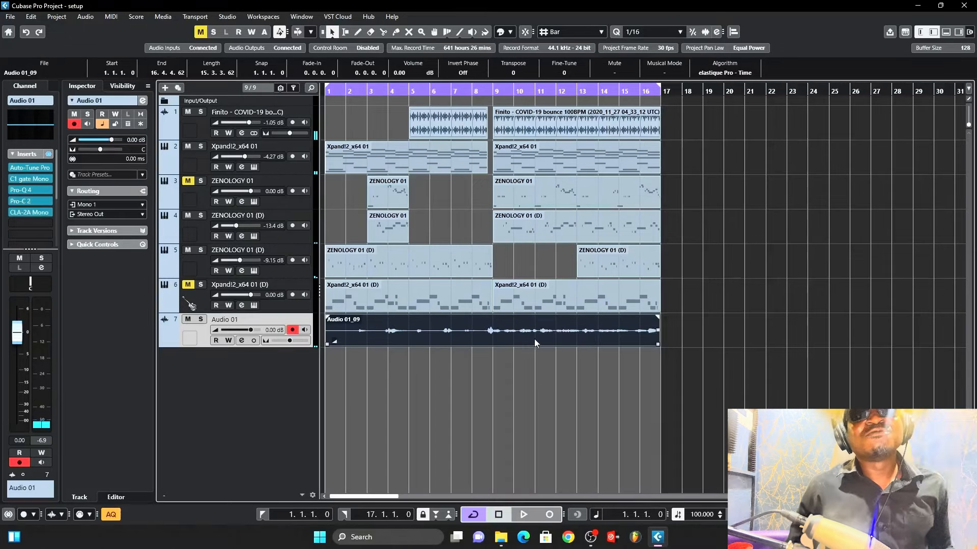
left_click(521, 378)
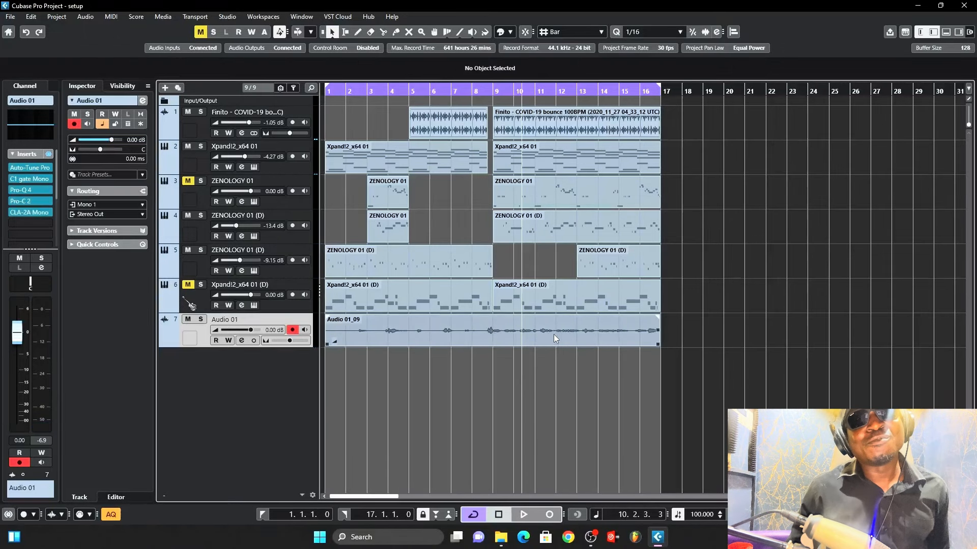
left_click_drag(553, 87, 553, 200)
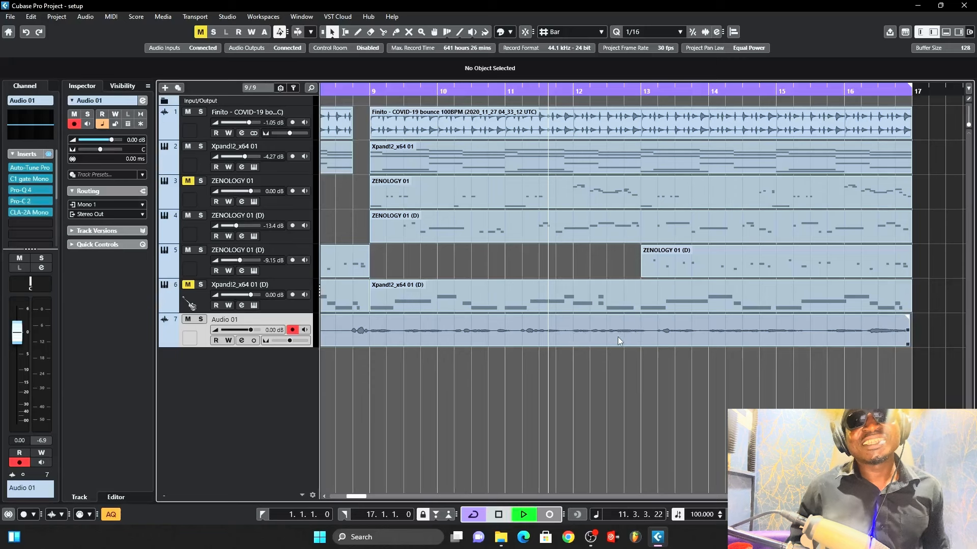
key("space")
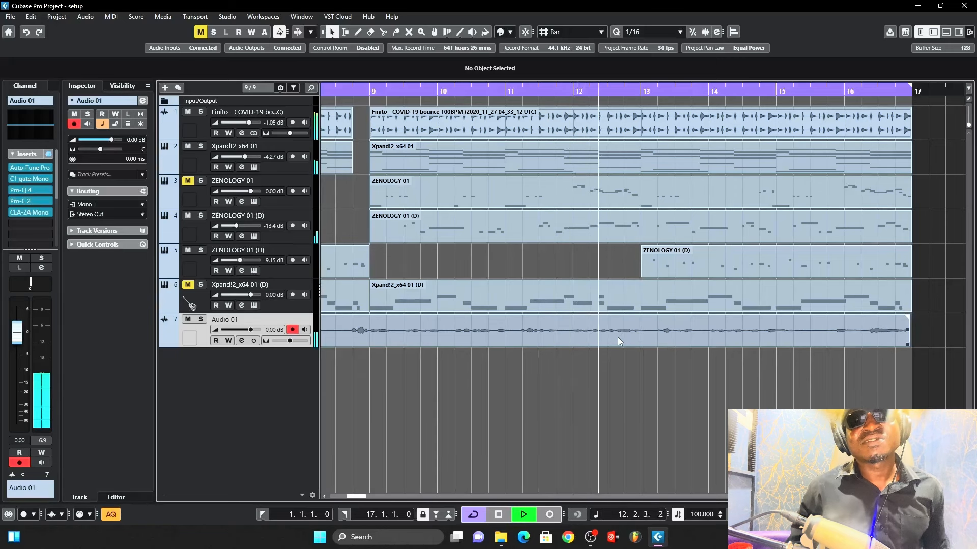
key("space")
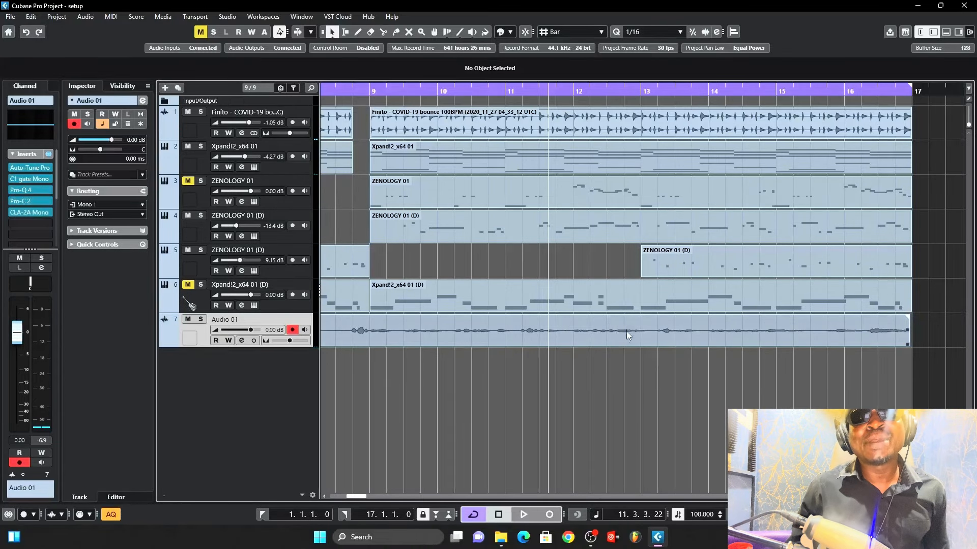
key("space")
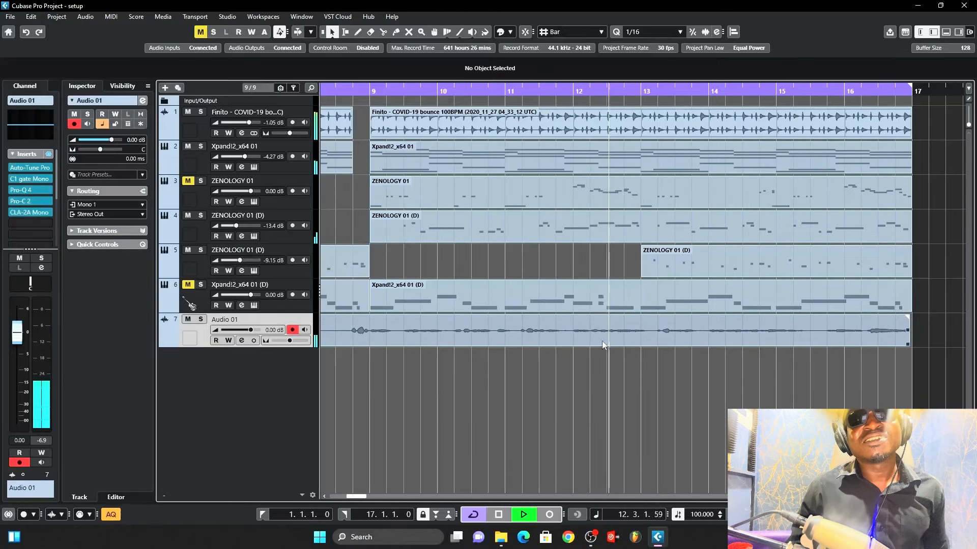
key("space")
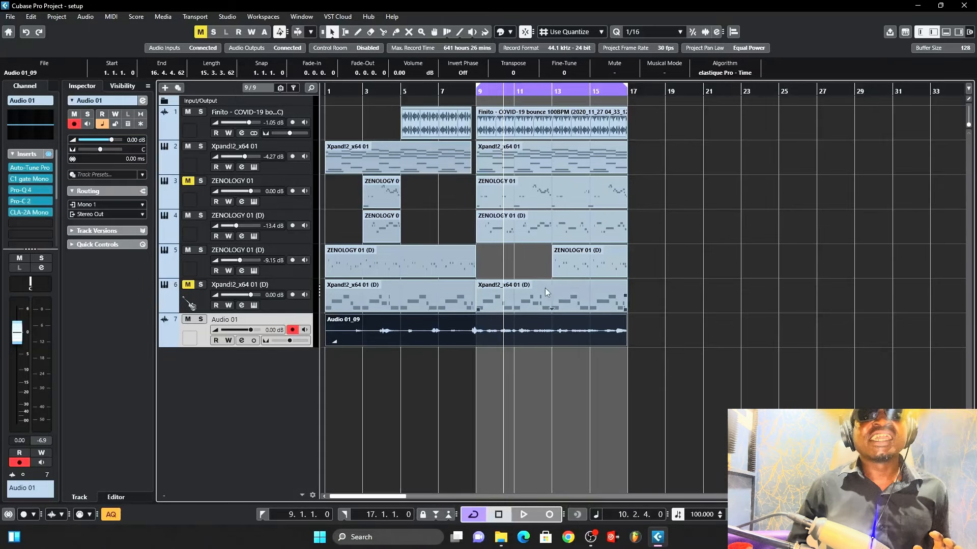
Step: Enable Punch In and place the project cursor at bar 9
left_click(437, 514)
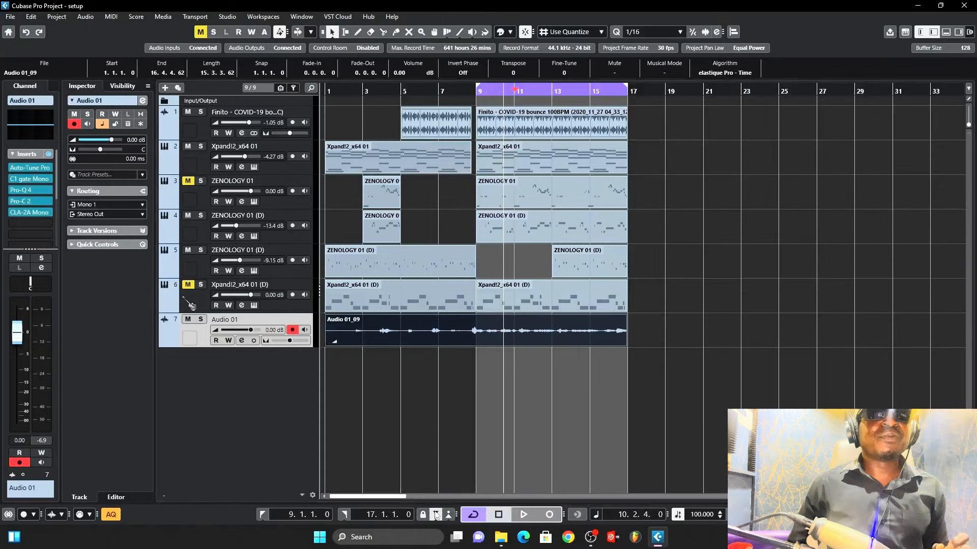
left_click(515, 94)
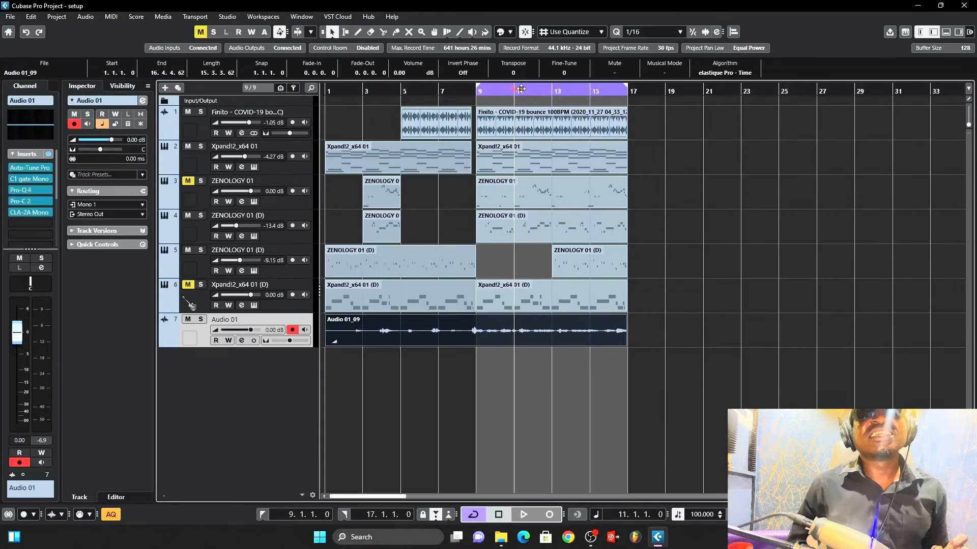
left_click(528, 91)
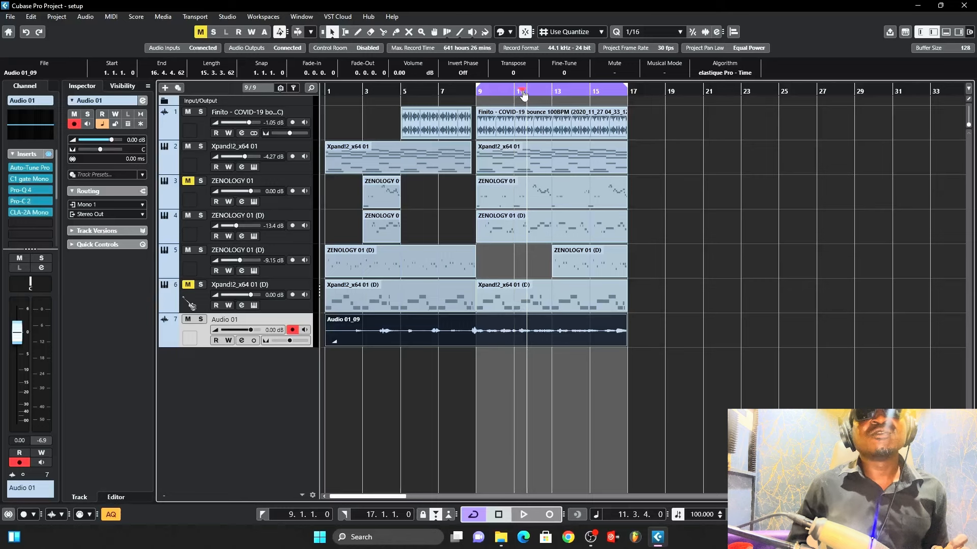
left_click(523, 93)
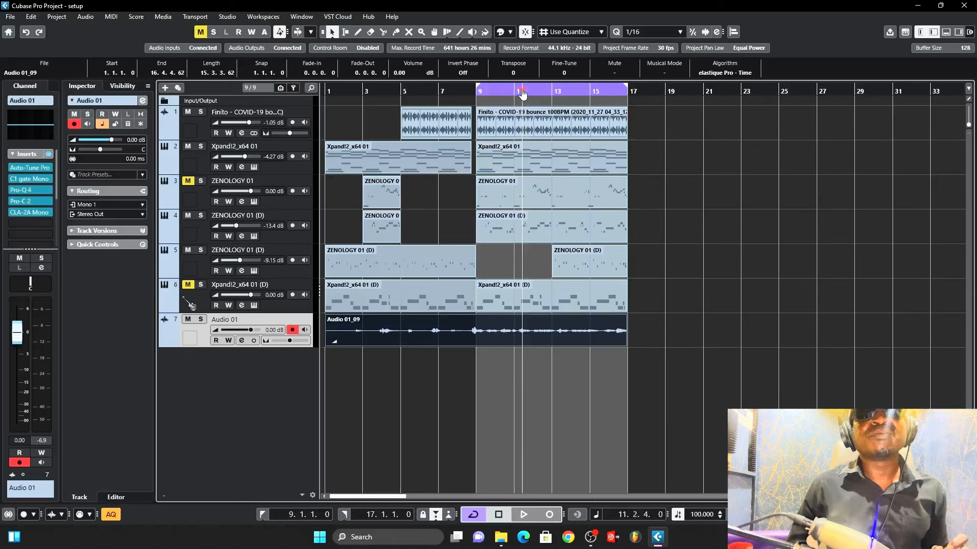
left_click_drag(523, 90, 531, 92)
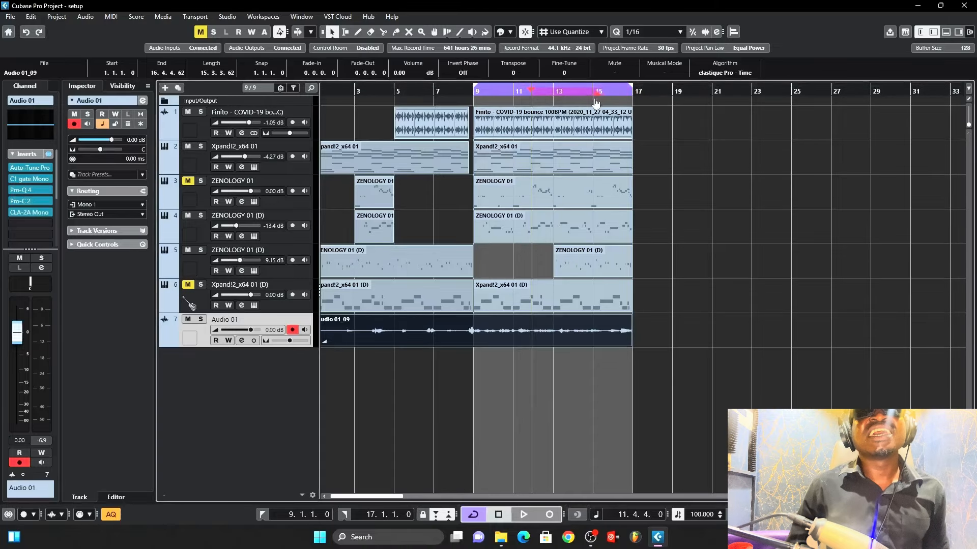
left_click(475, 93)
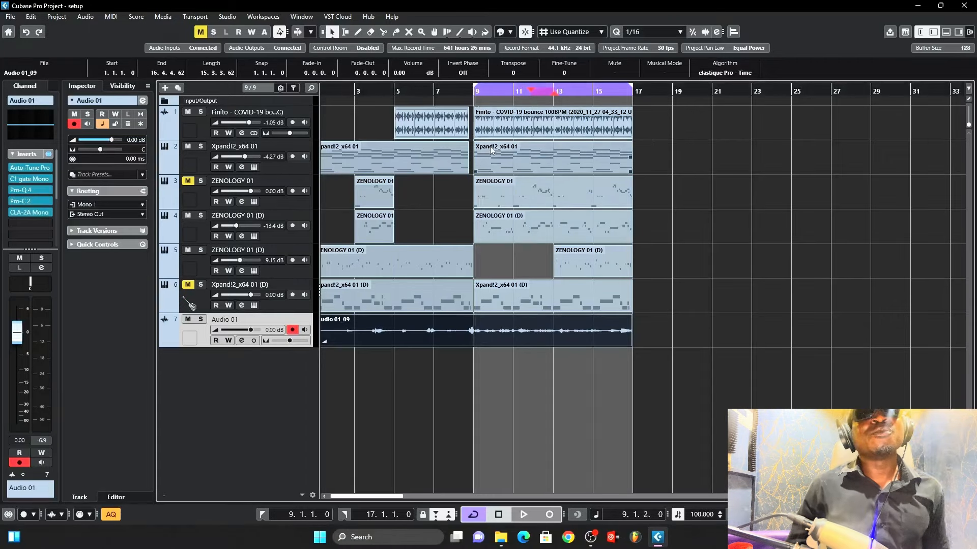
left_click(504, 219)
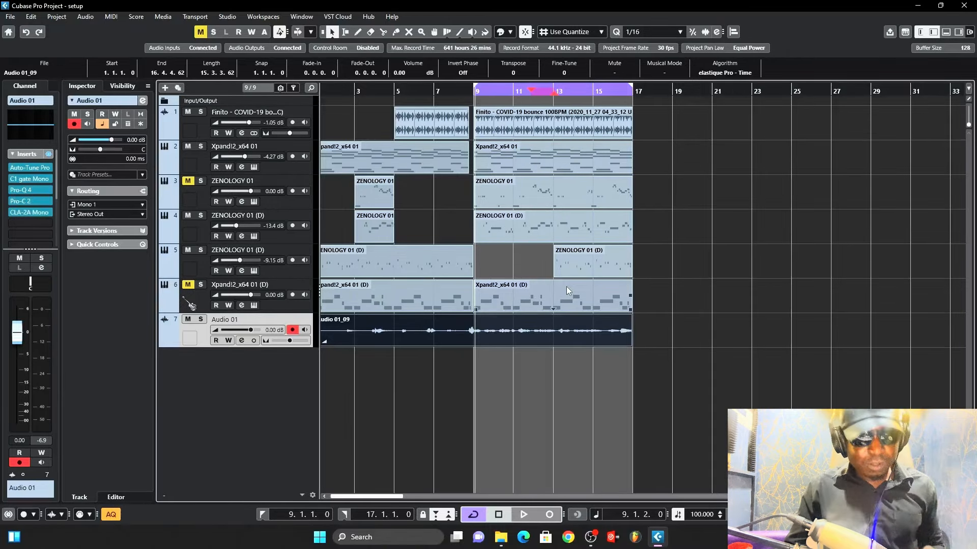
Step: Play from bar 9 to punch-record a vocal take on Audio 01, then stop
key("space")
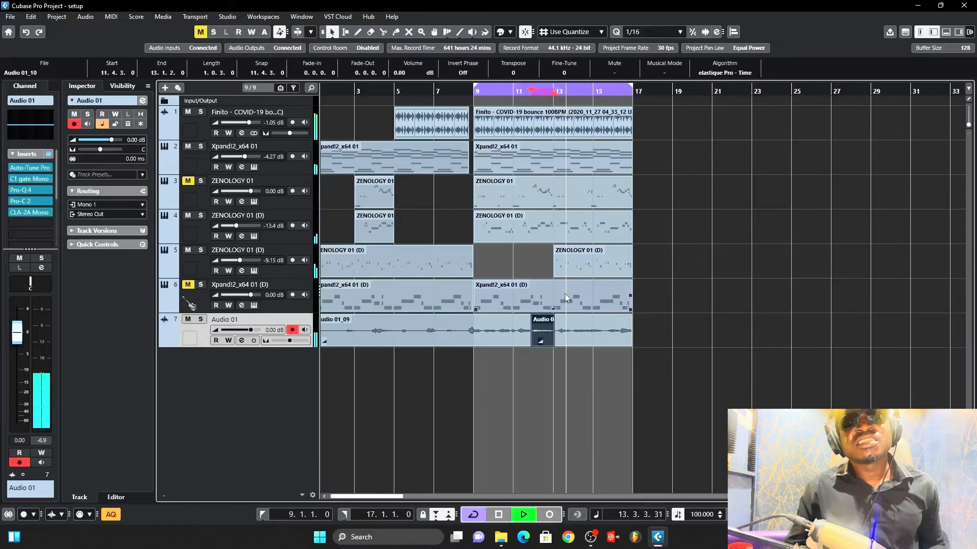
key("space")
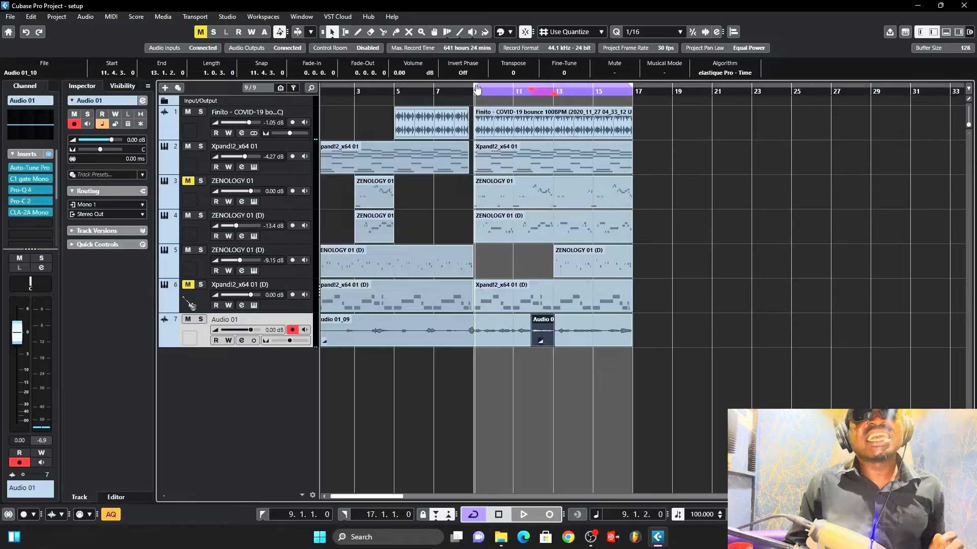
Step: Move the left and right locators to about bars 11 and 13 and delete the punched-in vocal event
left_click_drag(476, 89, 518, 93)
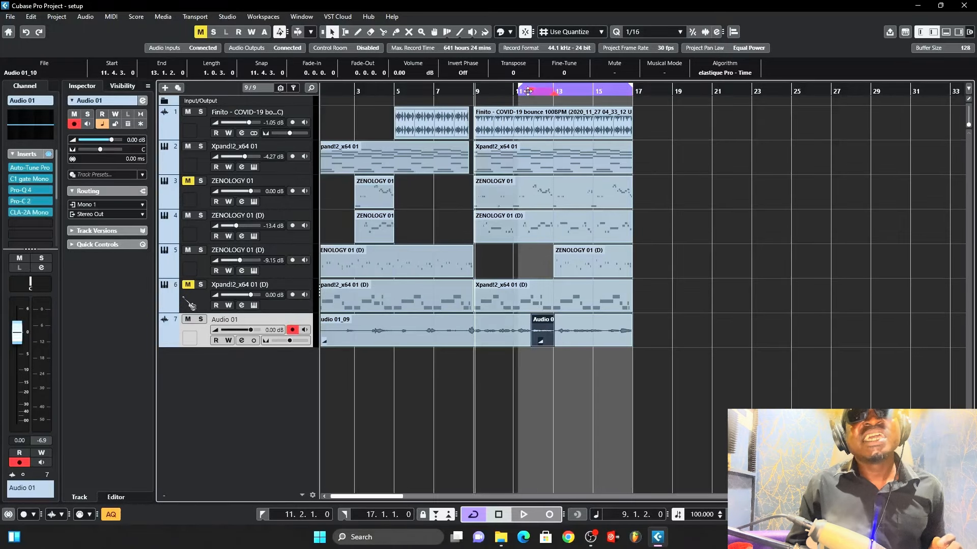
left_click_drag(621, 89, 565, 95)
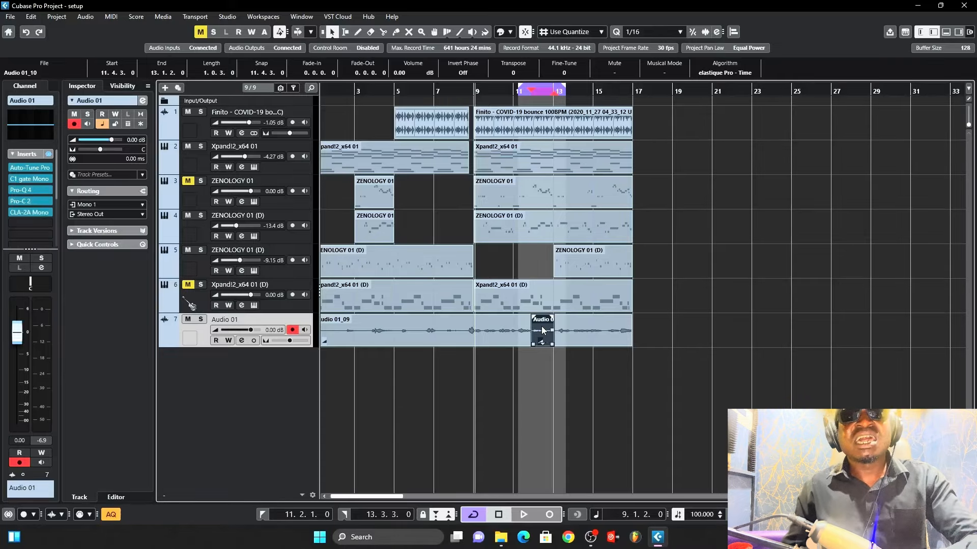
key("Delete")
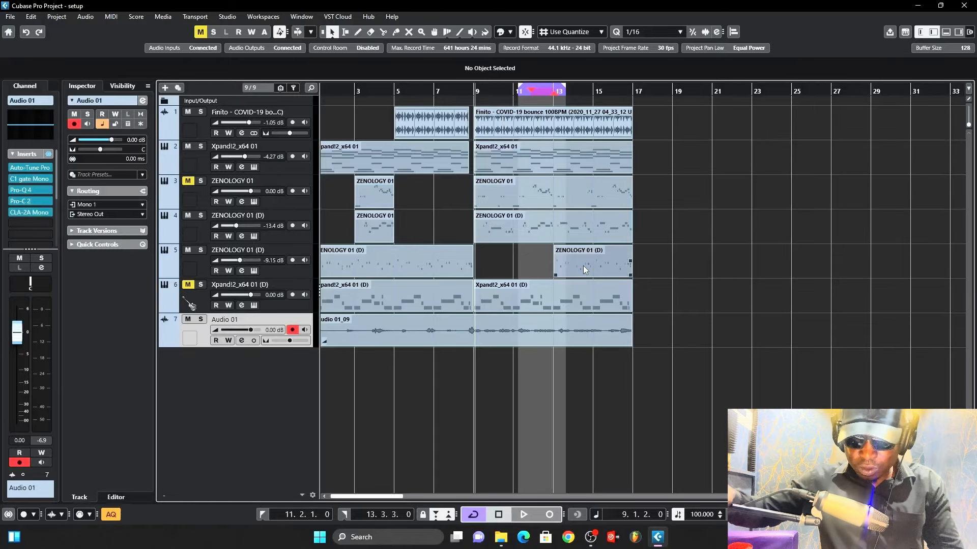
Step: Record several punch-in vocal takes between the locators on Audio 01
key("space")
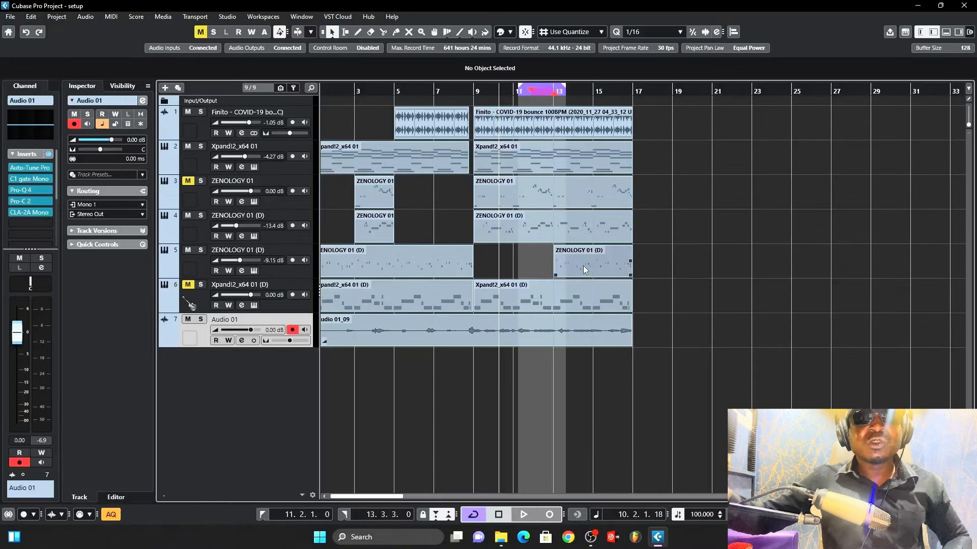
key("space")
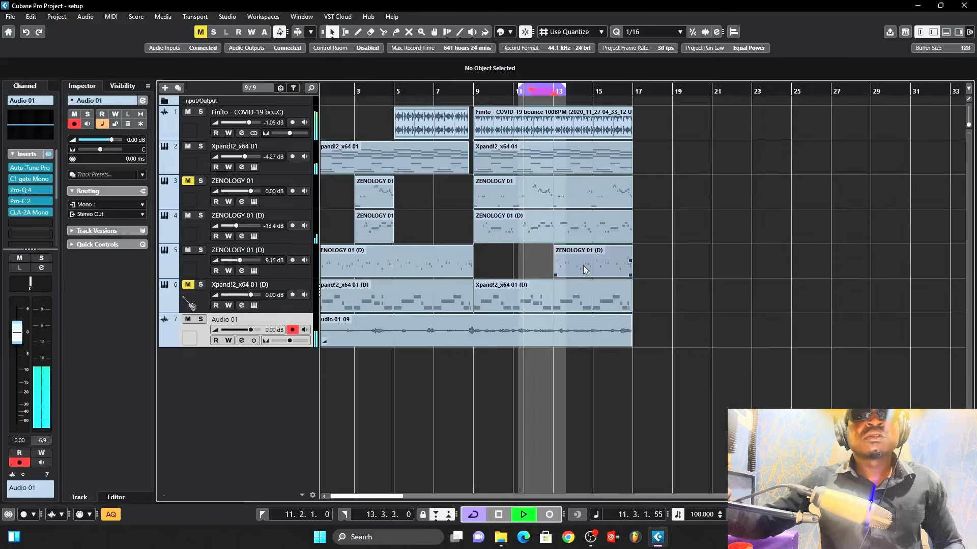
key("KP_Multiply")
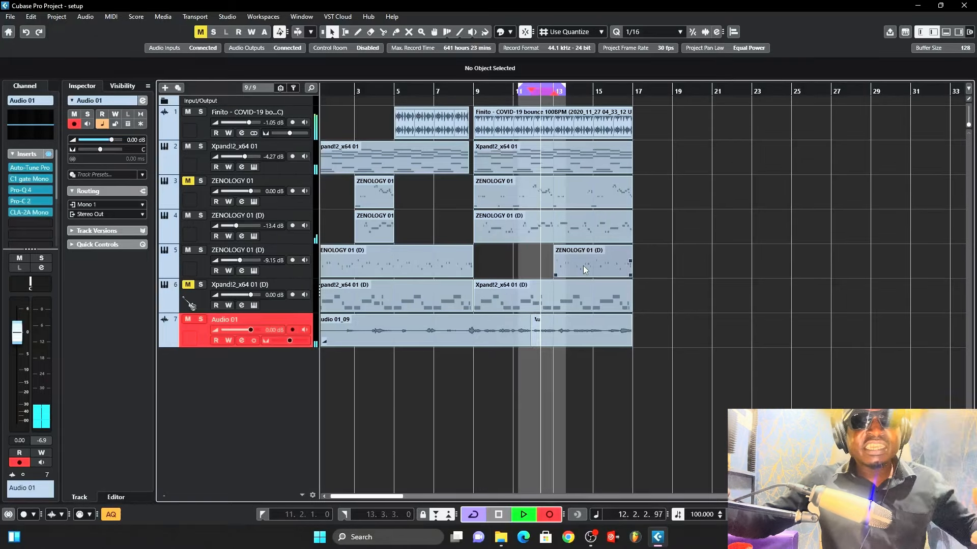
key("KP_Multiply")
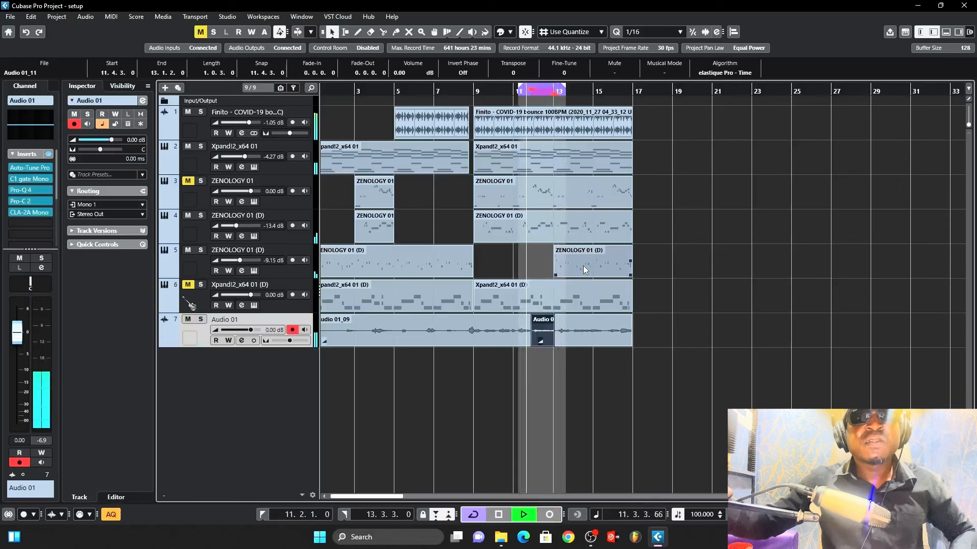
key("KP_Multiply")
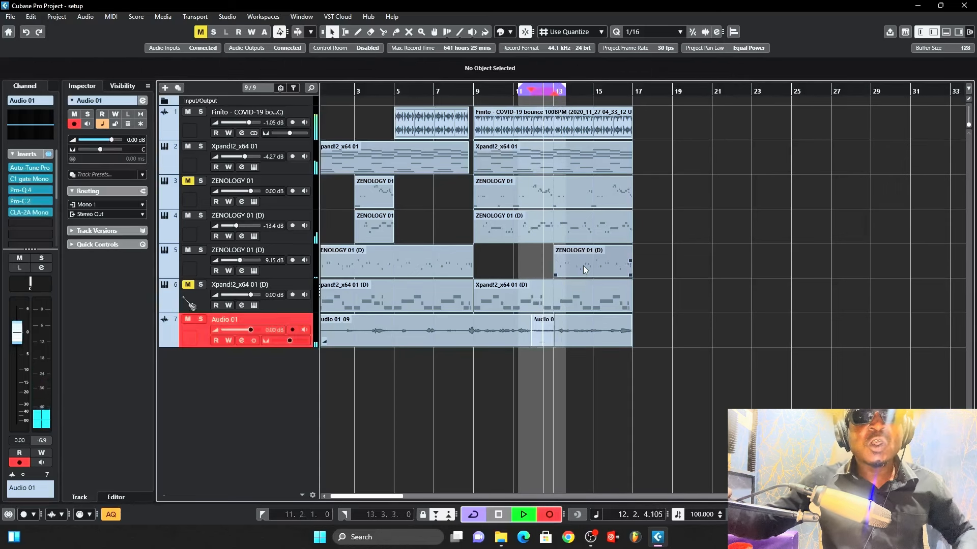
key("KP_Multiply")
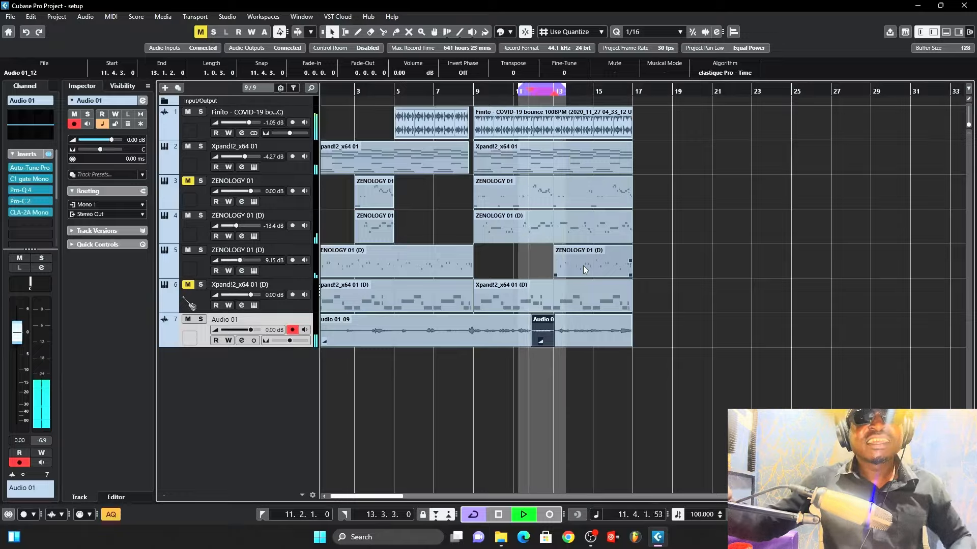
key("KP_Multiply")
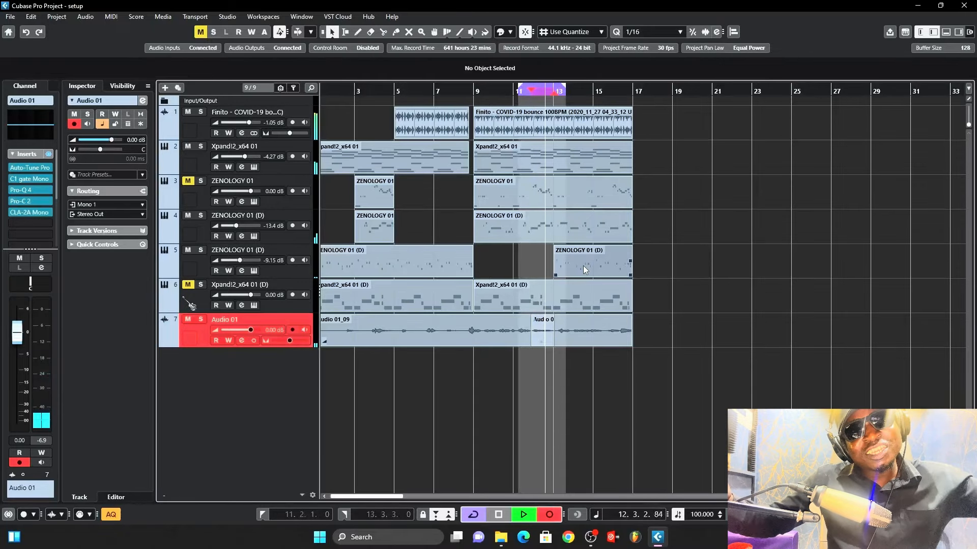
key("KP_Multiply")
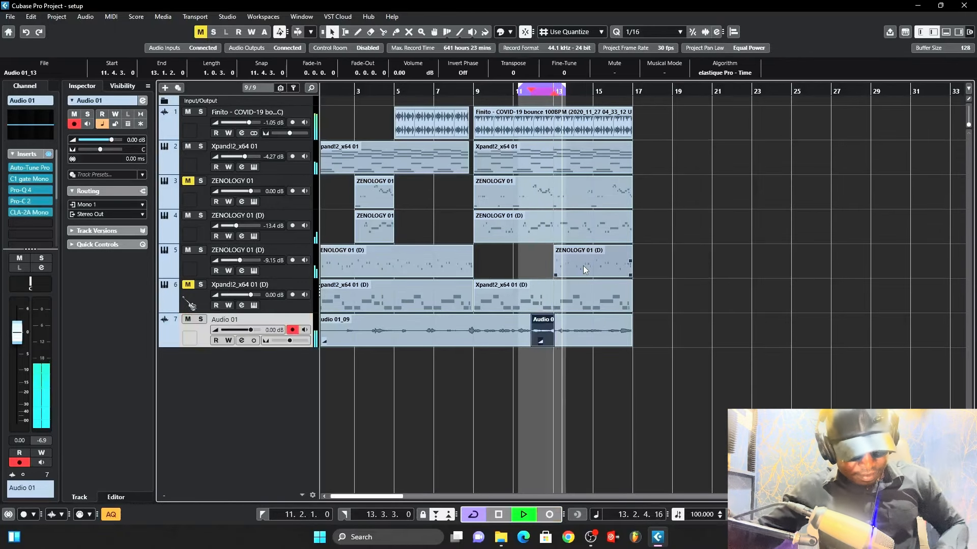
key("space")
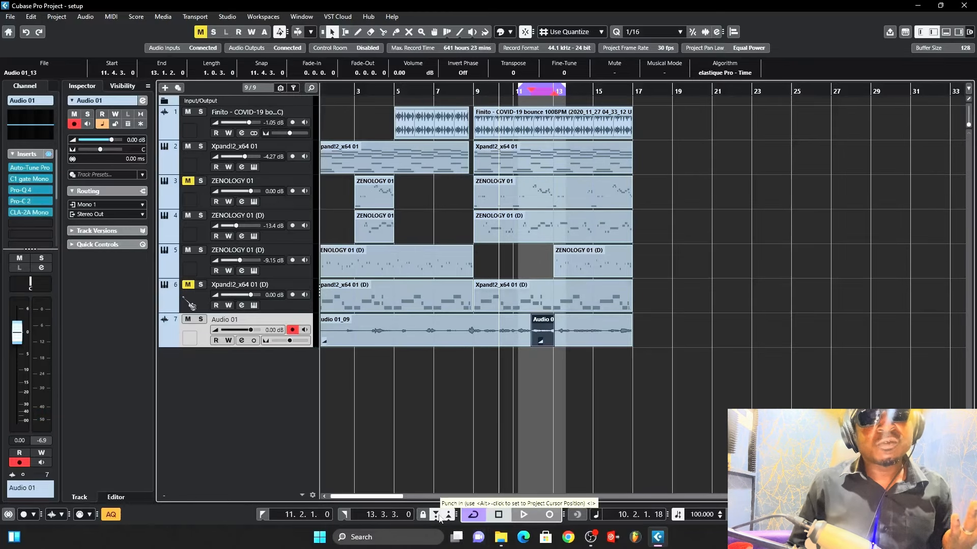
Step: Toggle Punch In and Punch Out, then play back the punched-in section
left_click(437, 516)
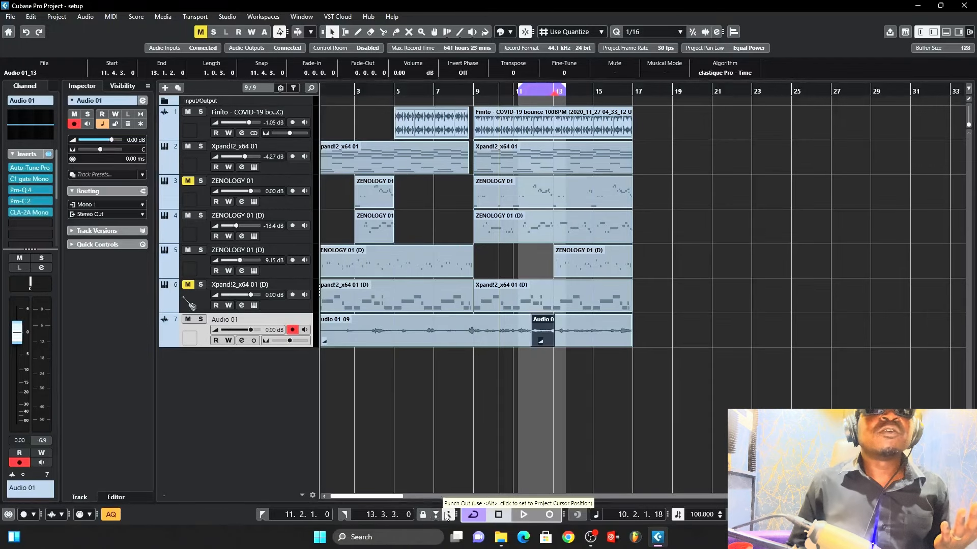
left_click(450, 515)
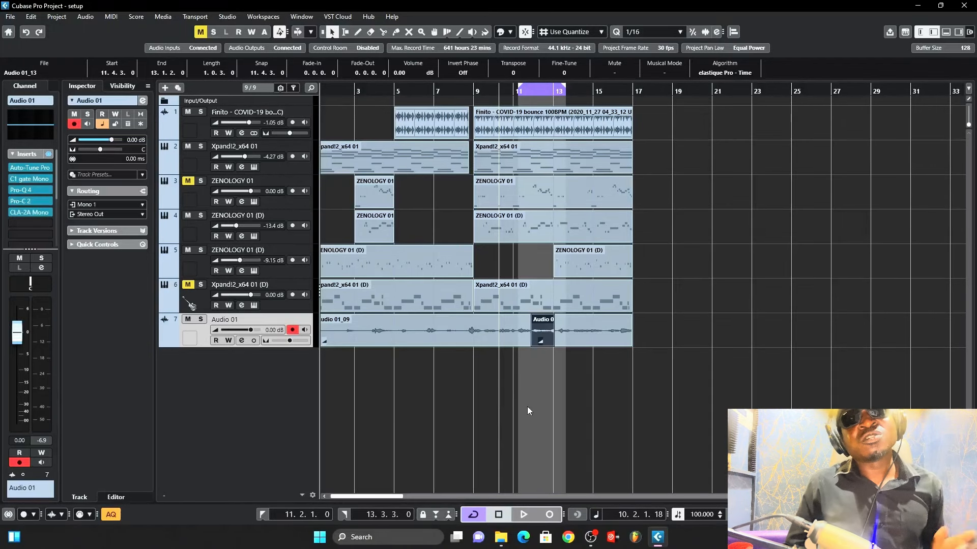
key("space")
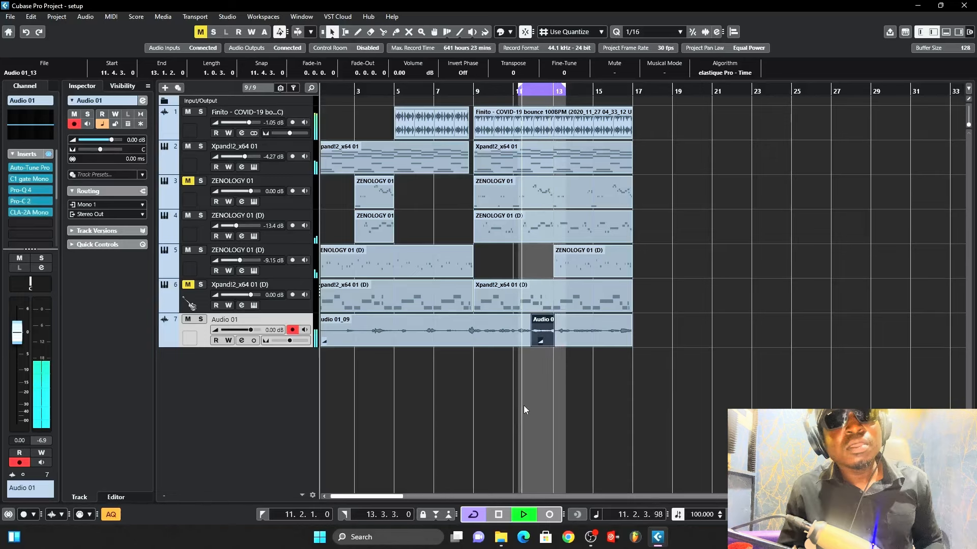
key("space")
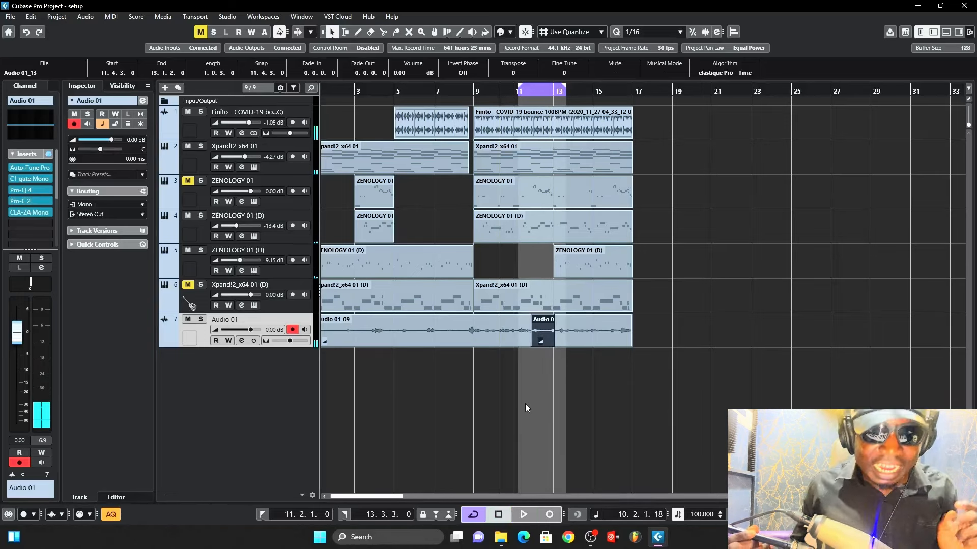